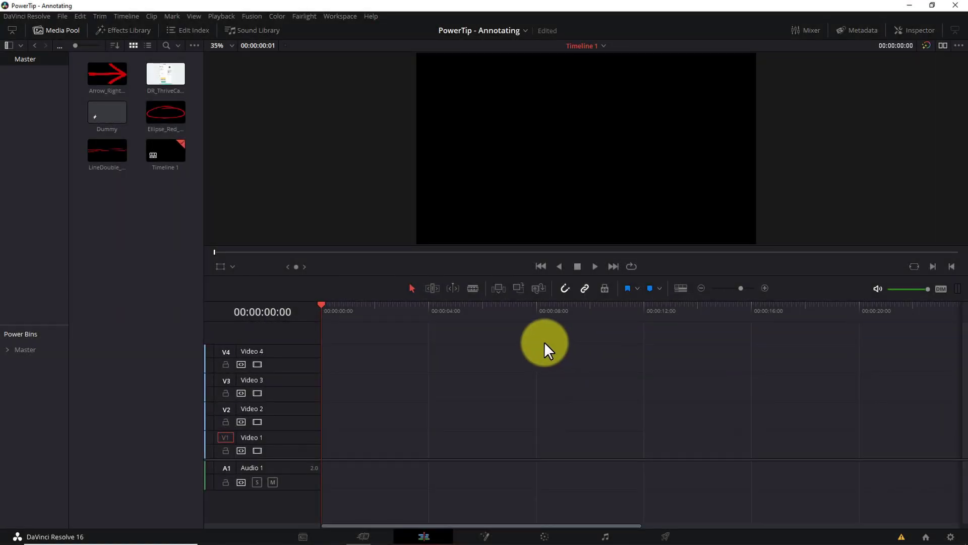
Place DR_ThriveCart.png on Video 1, enlarge the viewer, and stretch the clip to about 21 seconds.
drag(159, 72, 323, 442)
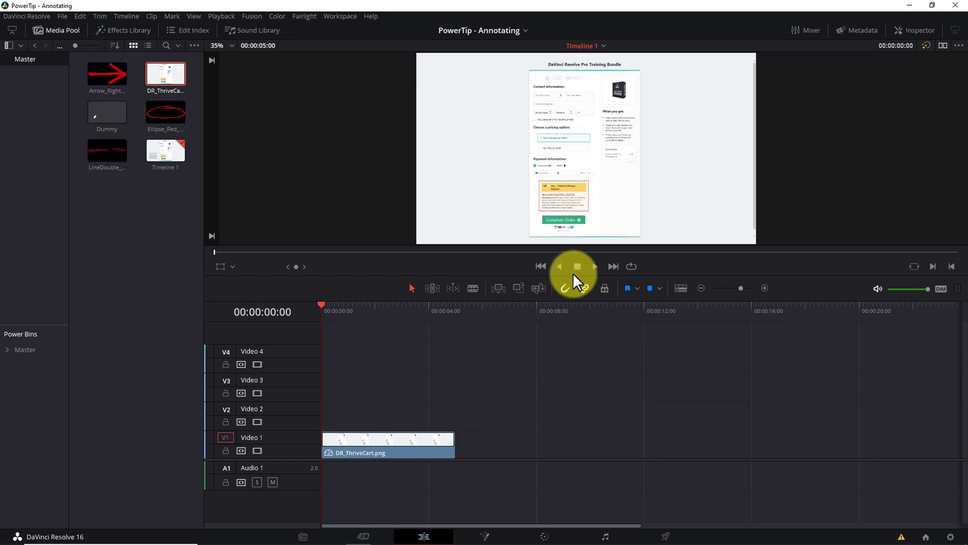
drag(573, 275, 561, 299)
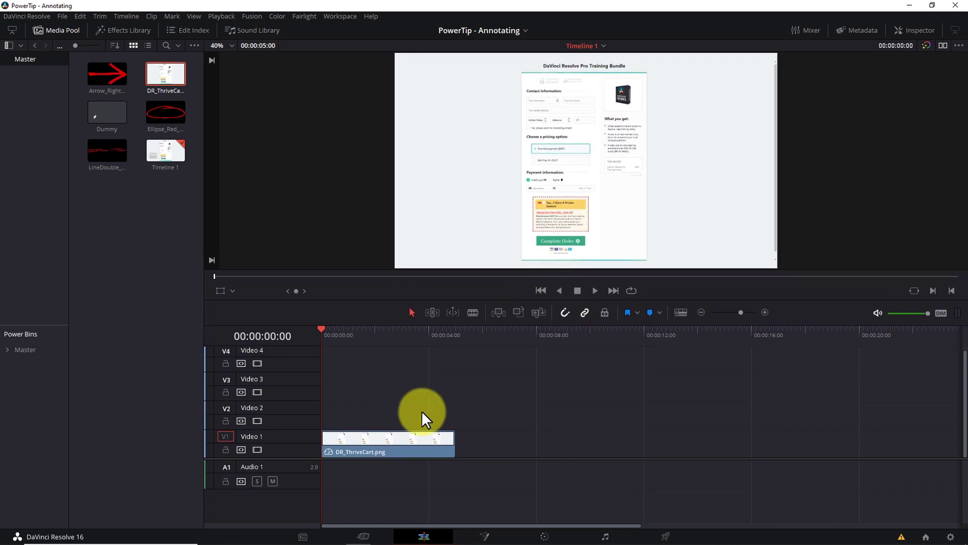
drag(307, 459, 302, 499)
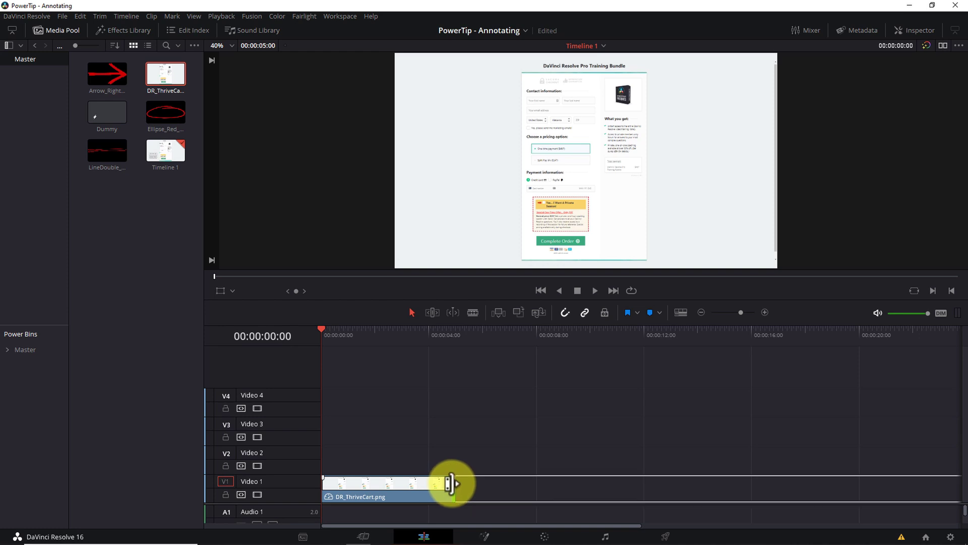
drag(450, 482, 902, 477)
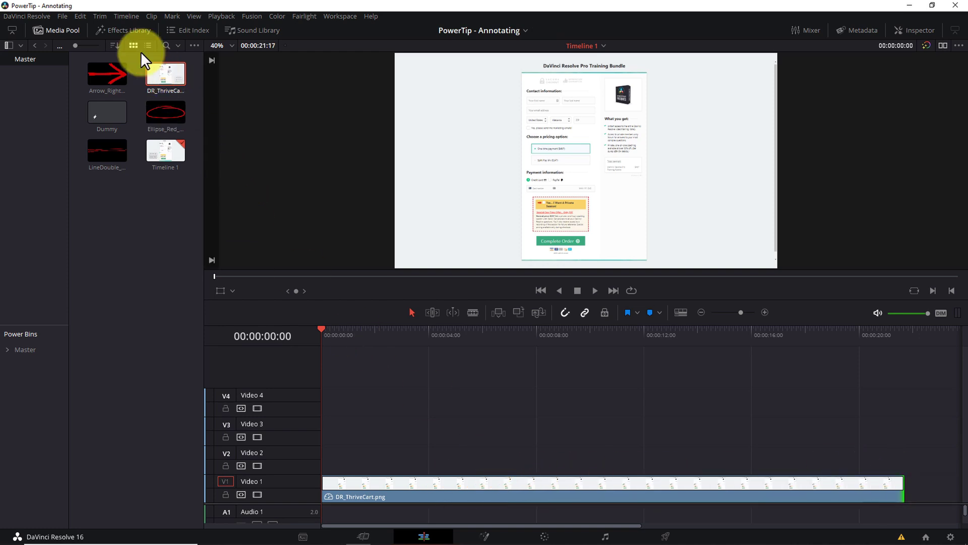
Drop an Adjustment Clip from the Effects Library onto Video 2 and park the playhead at 6 seconds.
click(120, 26)
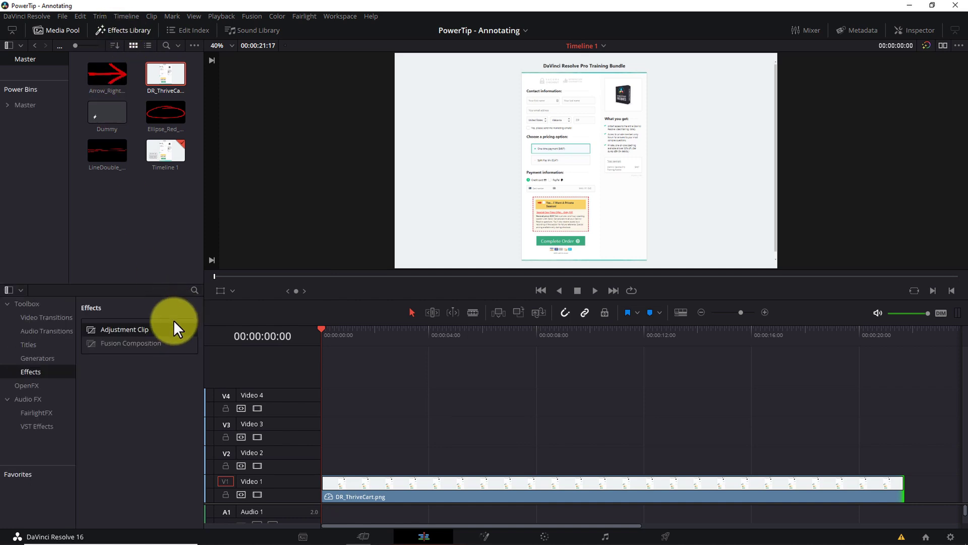
drag(163, 328, 317, 461)
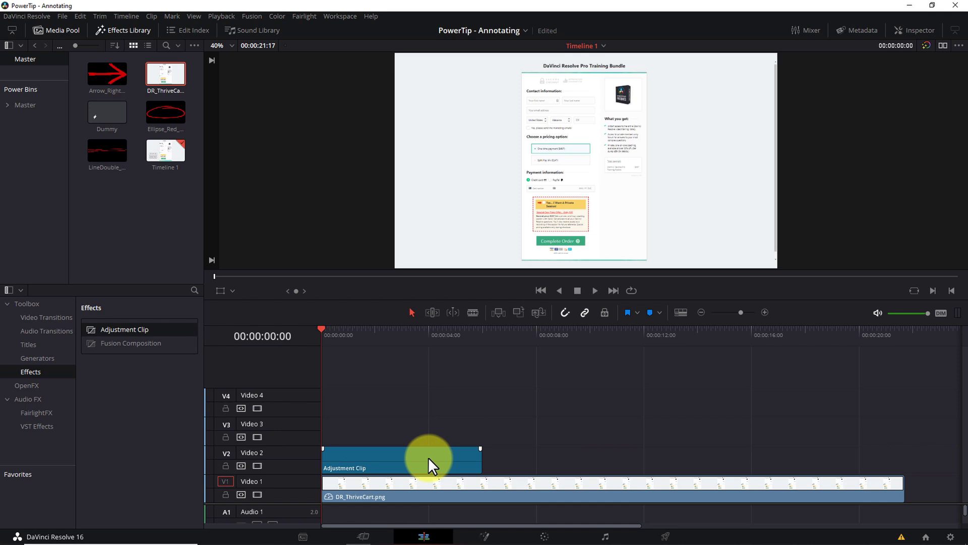
click(482, 333)
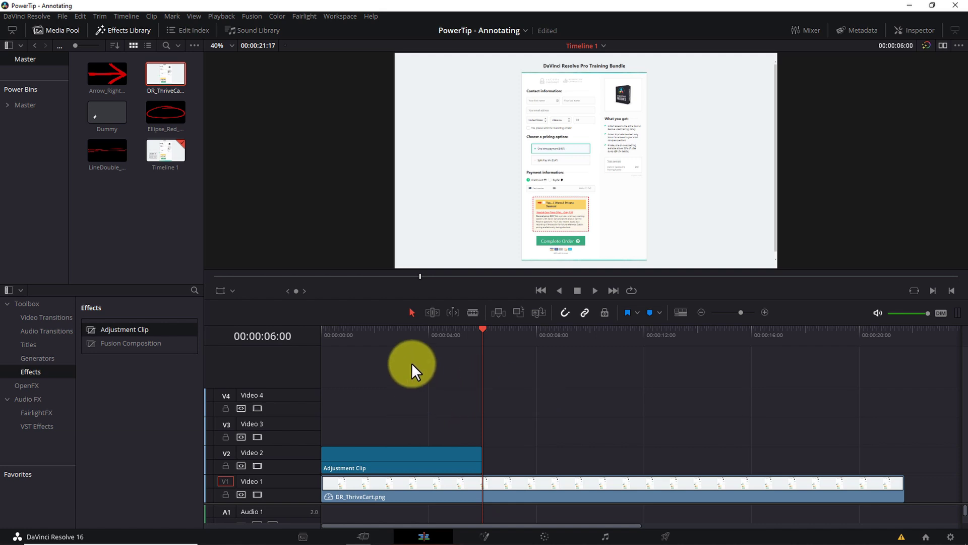
In the Inspector, keyframe the Adjustment Clip's Zoom and Position at its first frame, then advance to 1 second.
click(402, 461)
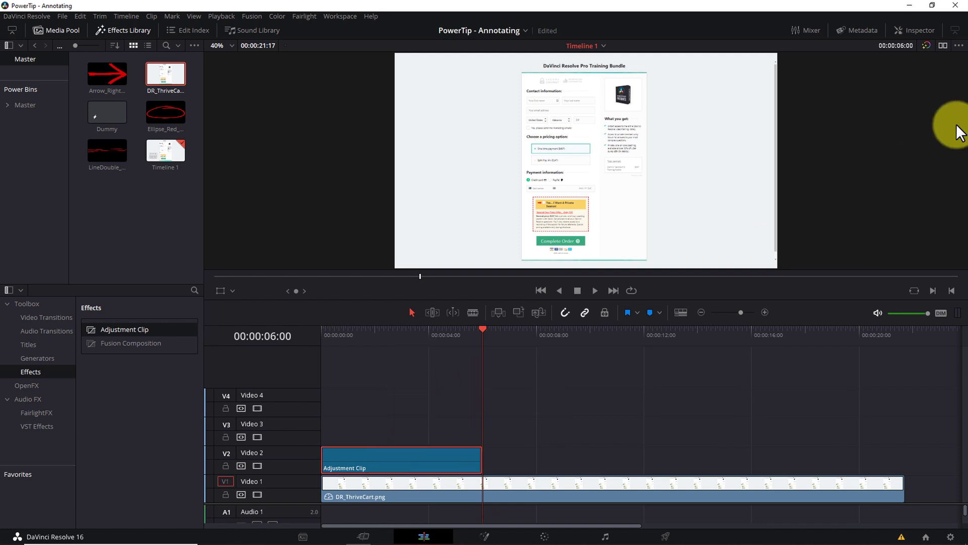
click(916, 29)
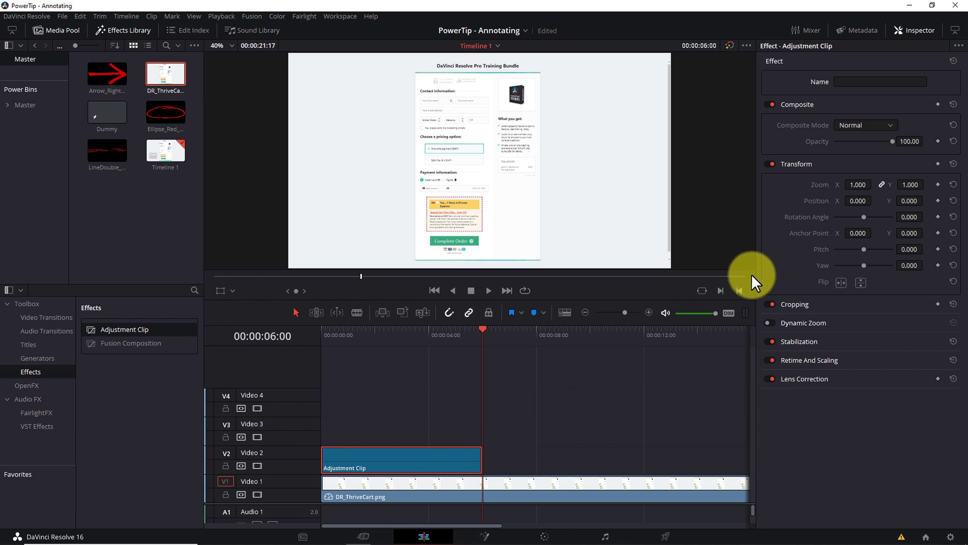
key(Home)
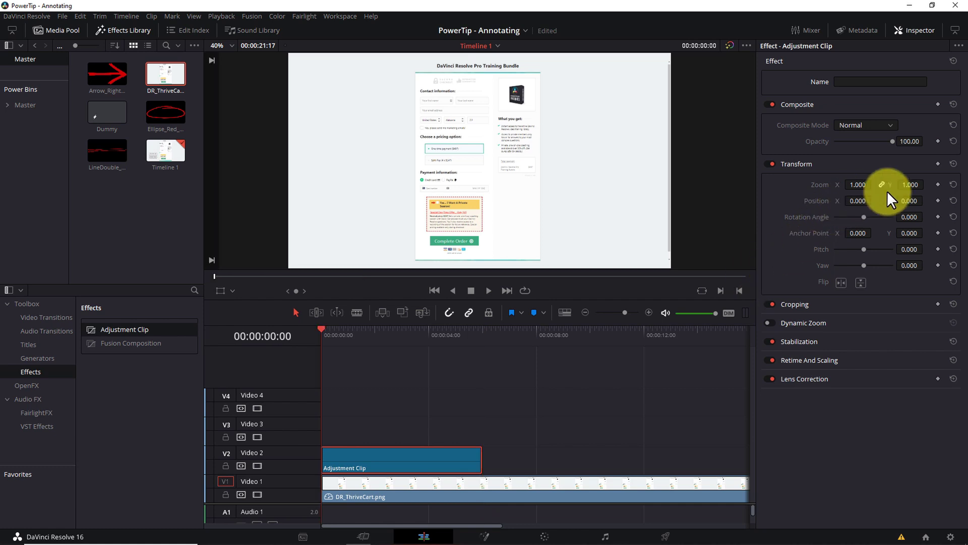
click(937, 183)
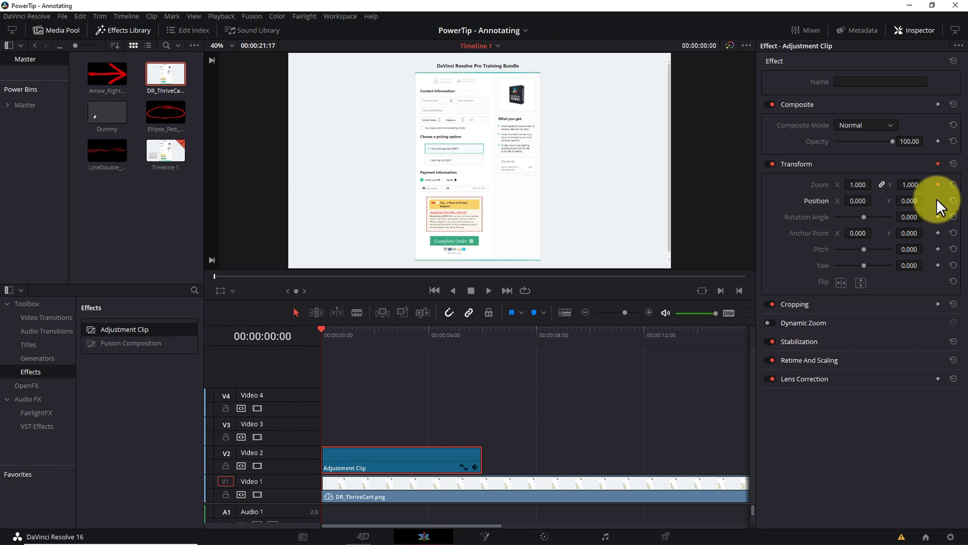
click(929, 219)
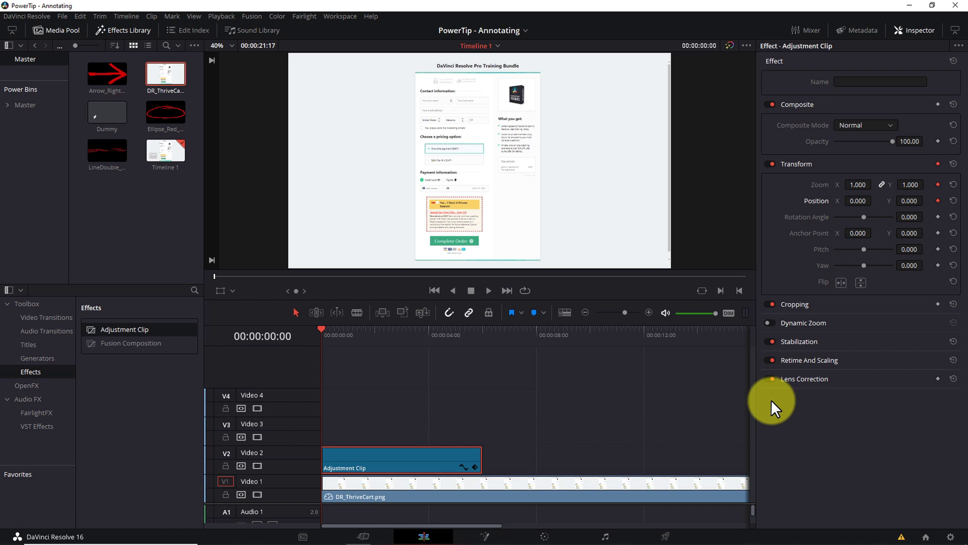
key(shift+Right)
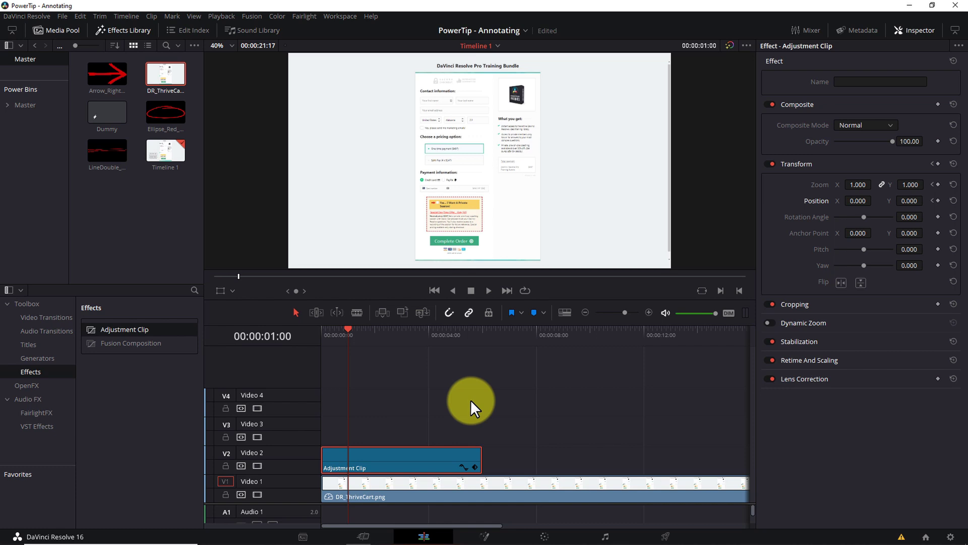
At 1 second set the Adjustment Clip's Zoom to 2 and Position to 199, -61, saving the project.
click(864, 185)
text(2)
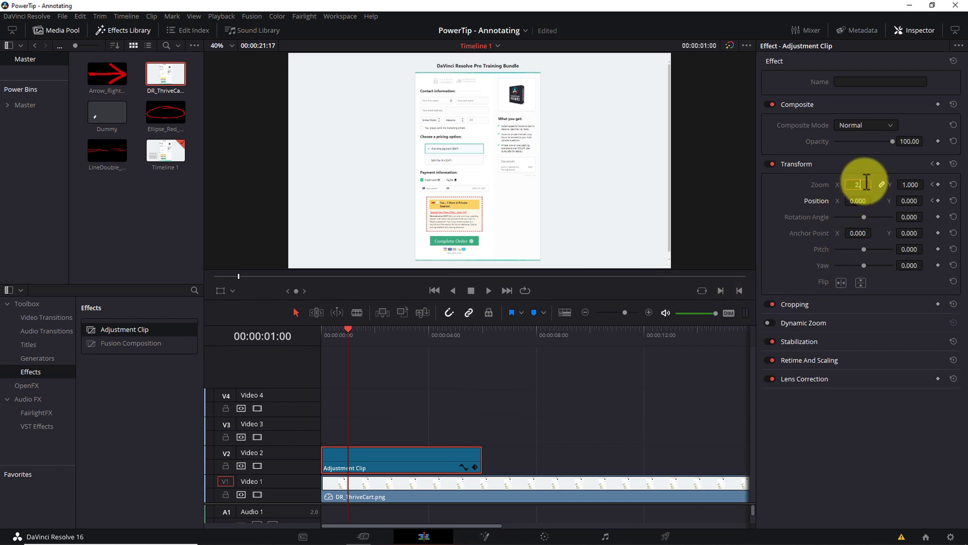
key(Return)
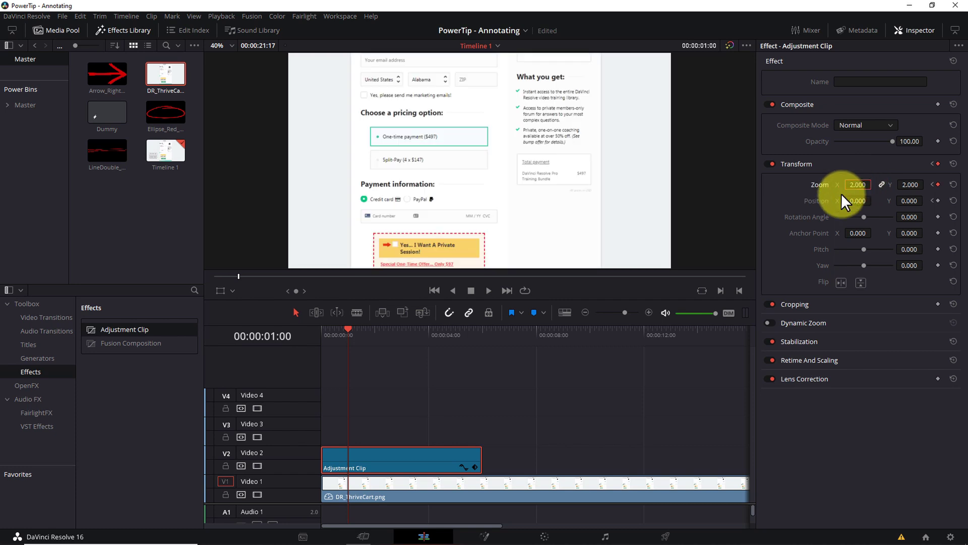
key(ctrl+s)
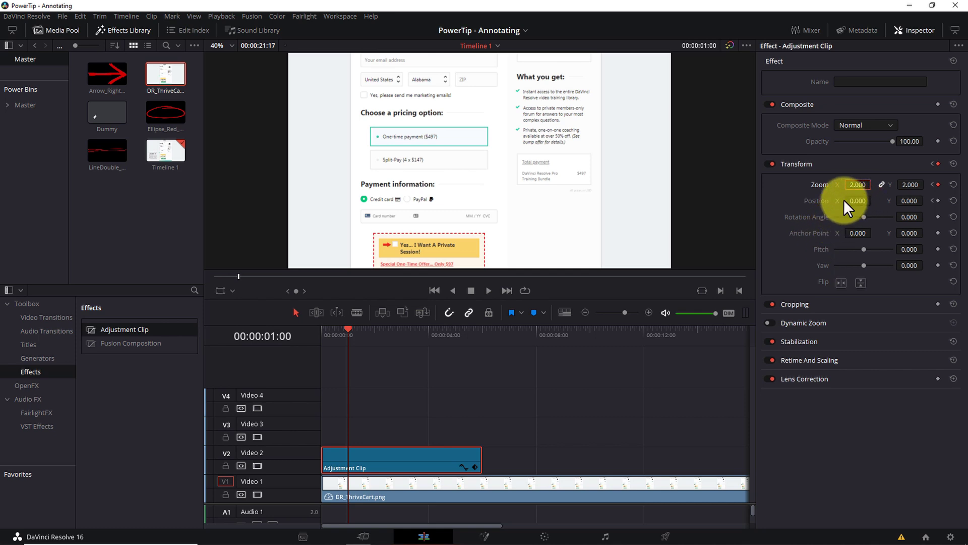
drag(845, 200, 880, 204)
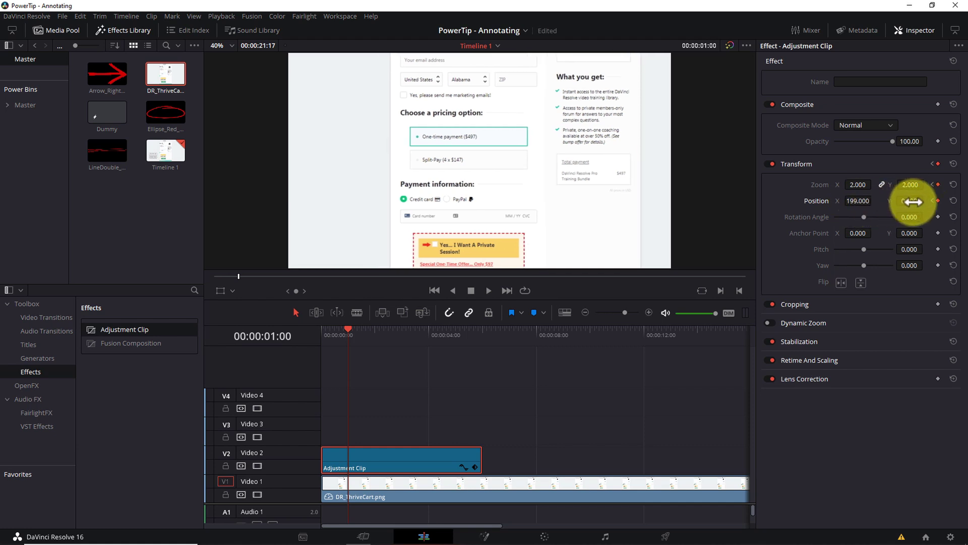
drag(906, 202, 882, 205)
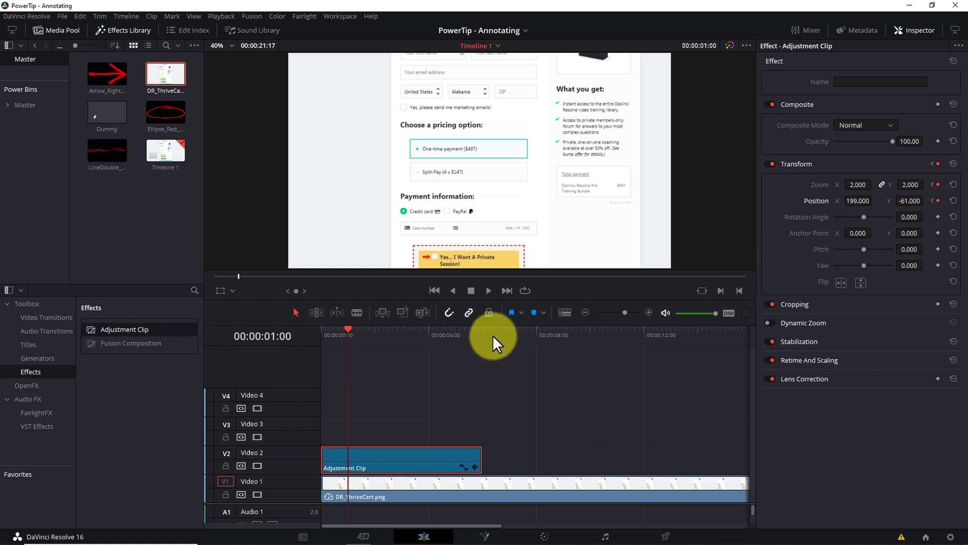
click(480, 330)
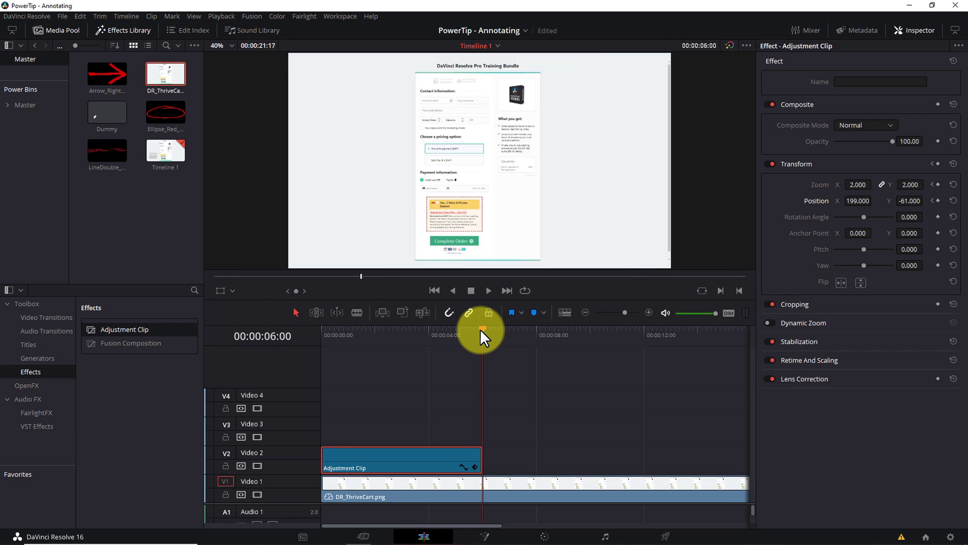
Hold the 2x zoom by adding Zoom and Position keyframes at 5 seconds.
key(shift+Left)
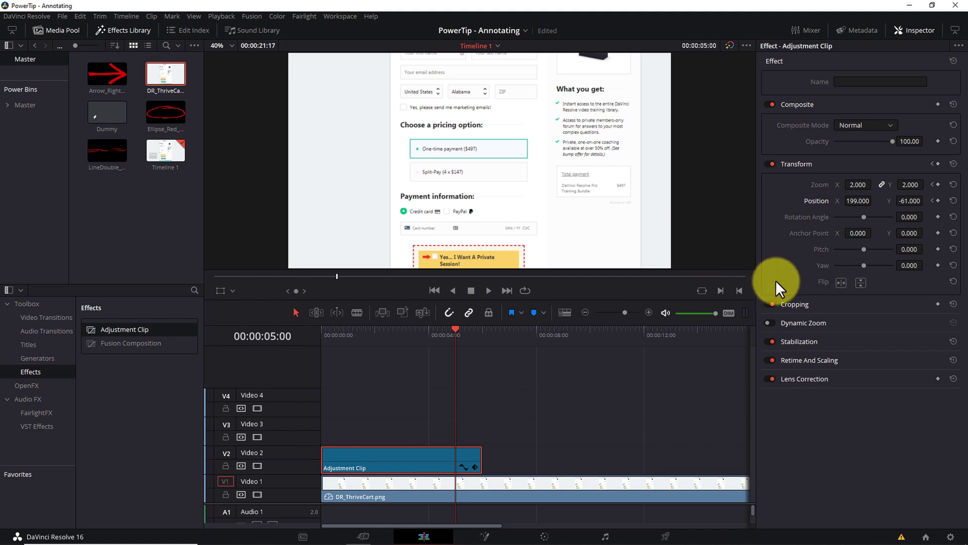
click(937, 185)
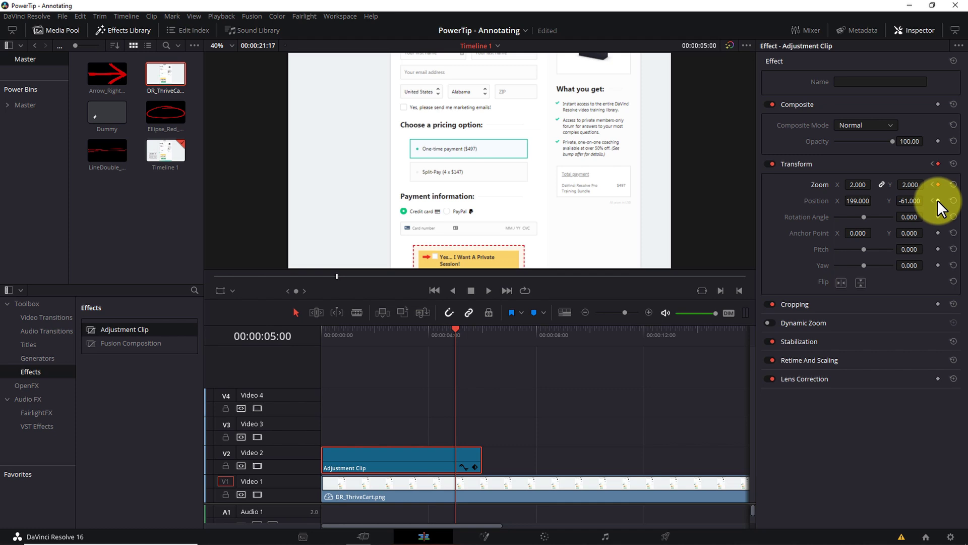
click(937, 200)
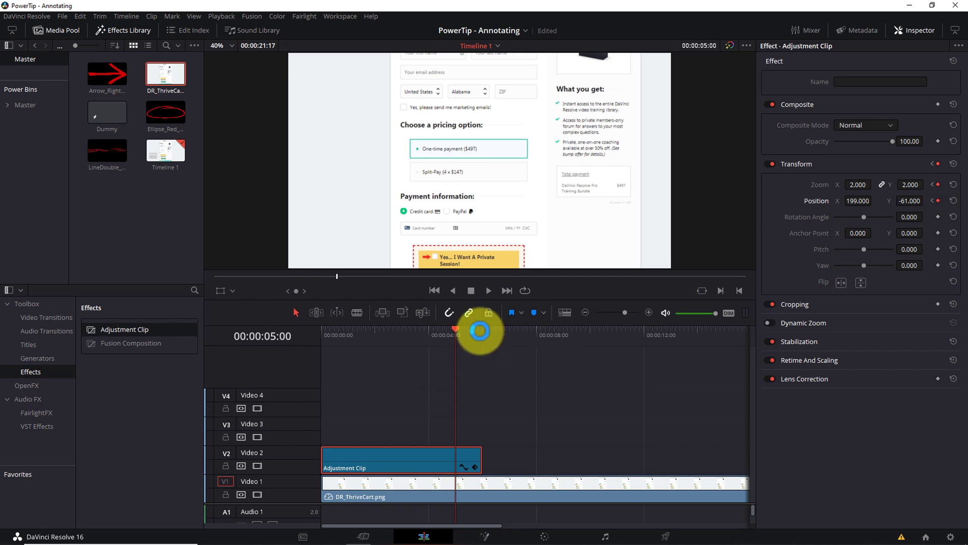
On the clip's last frame, reset Zoom to 1.000 and Position to 0, 0.
click(480, 330)
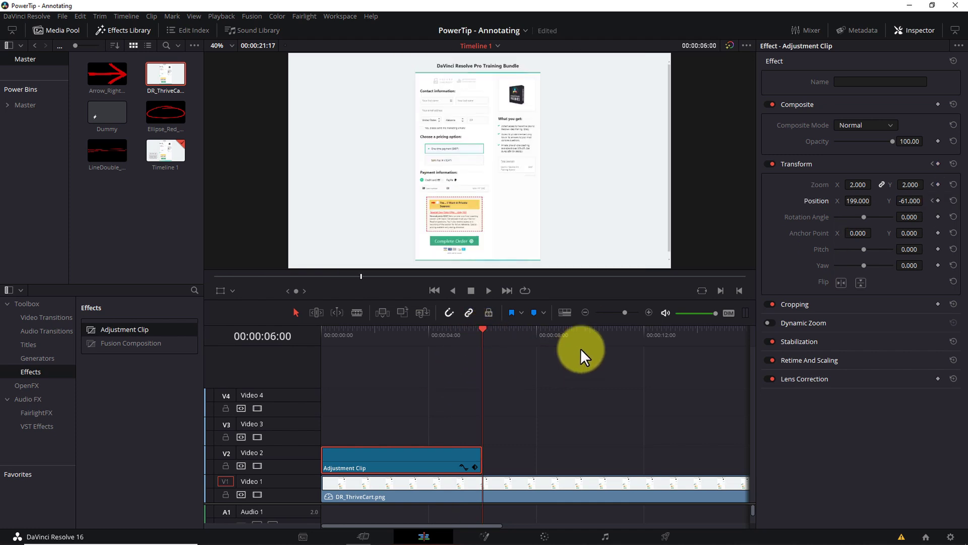
key(Left)
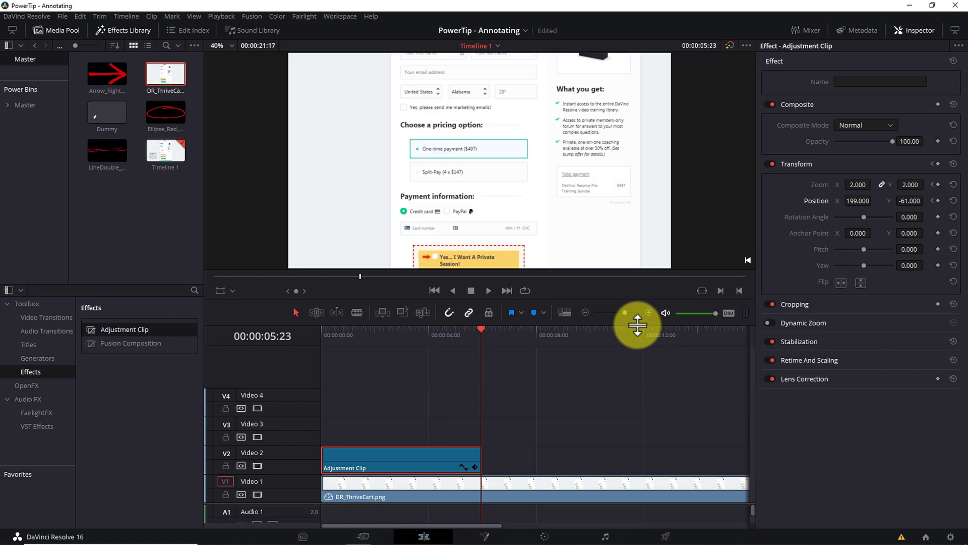
double_click(815, 184)
double_click(819, 199)
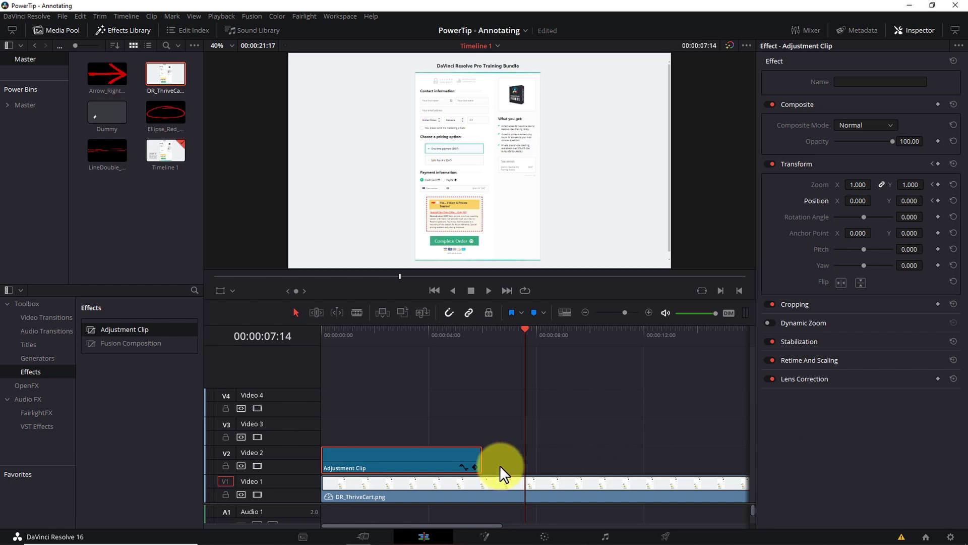
Apply ease interpolation to all Zoom X keyframes in the curve editor and save the project.
click(463, 465)
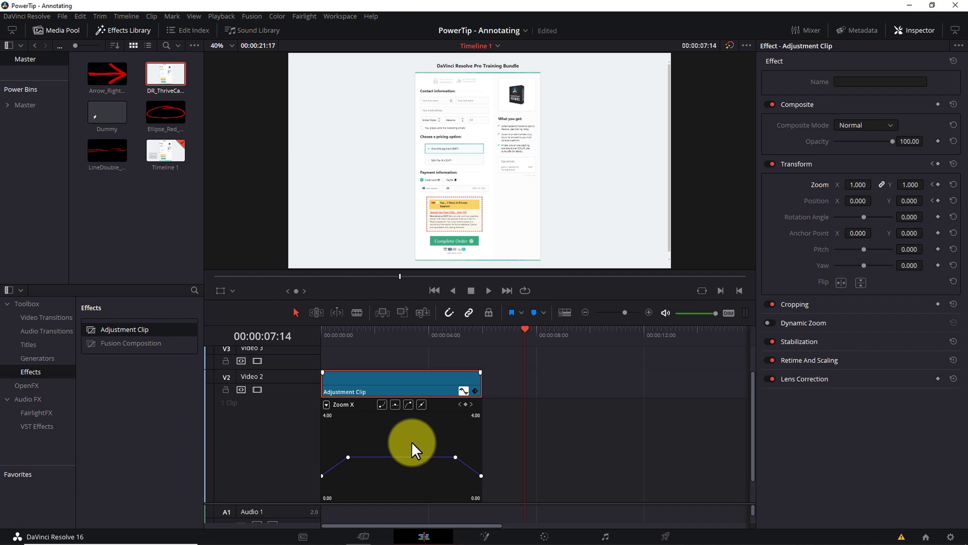
key(ctrl+a)
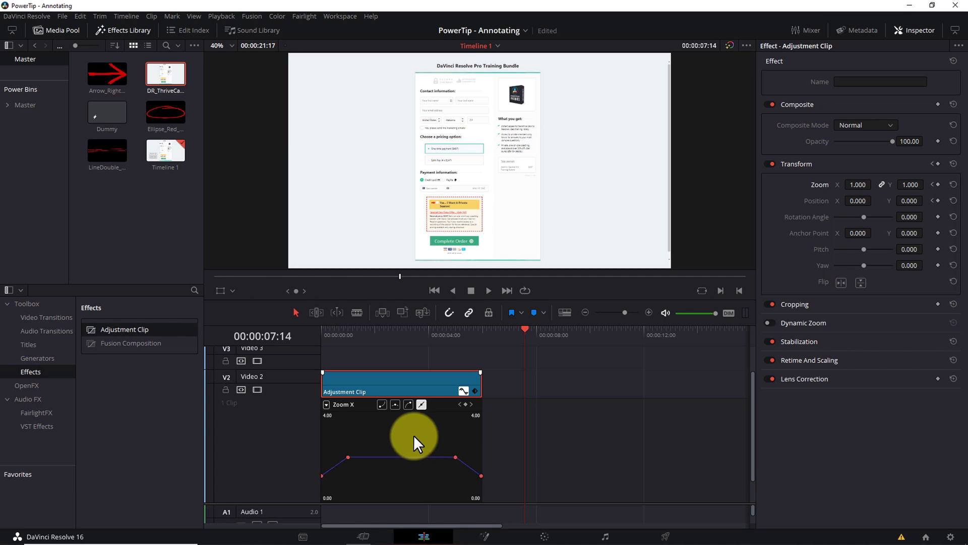
click(394, 404)
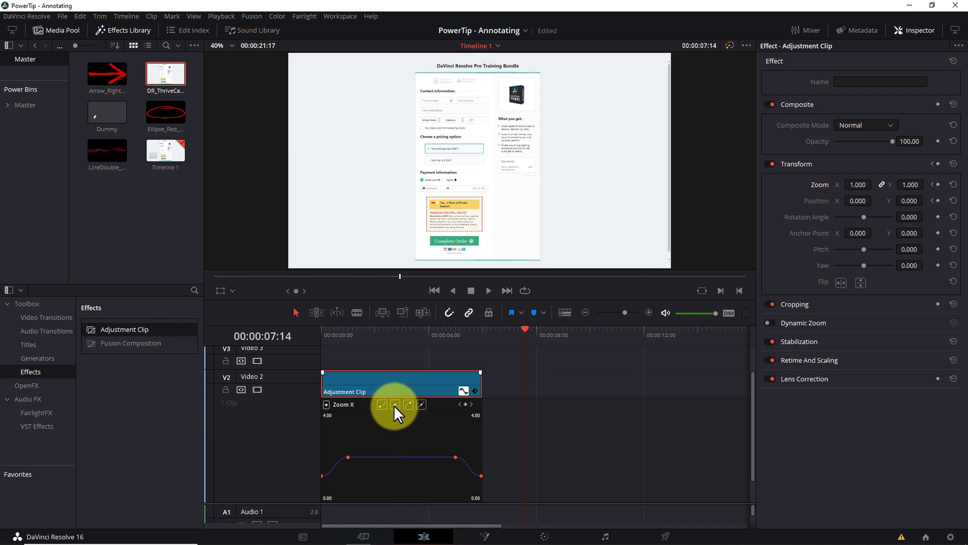
key(ctrl+s)
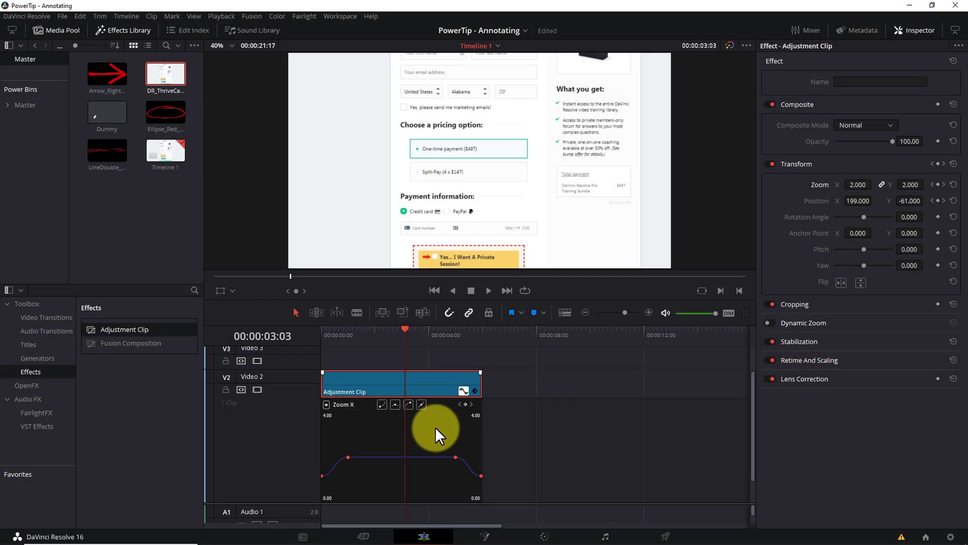
click(462, 389)
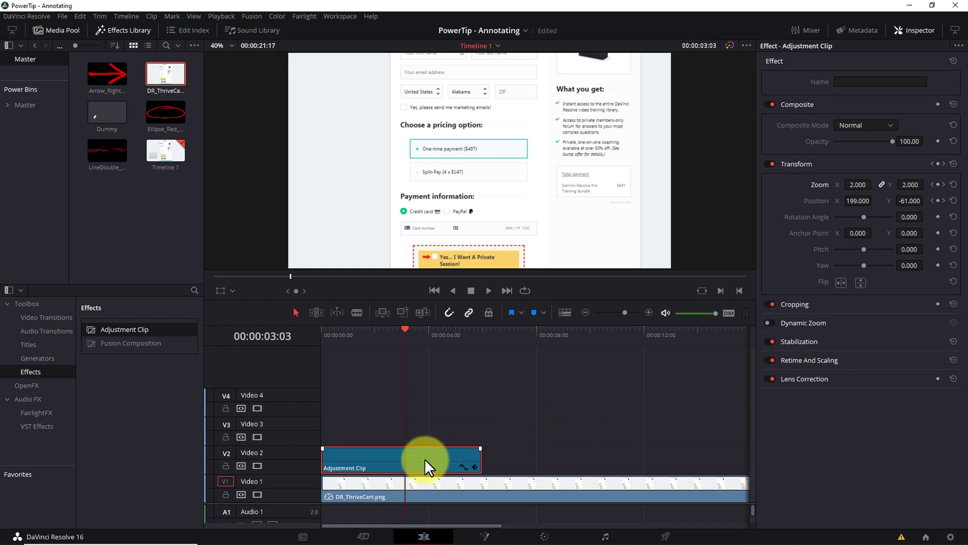
Swap the Video 2 Adjustment Clip for a new one at the timeline start and open it in Fusion.
key(Delete)
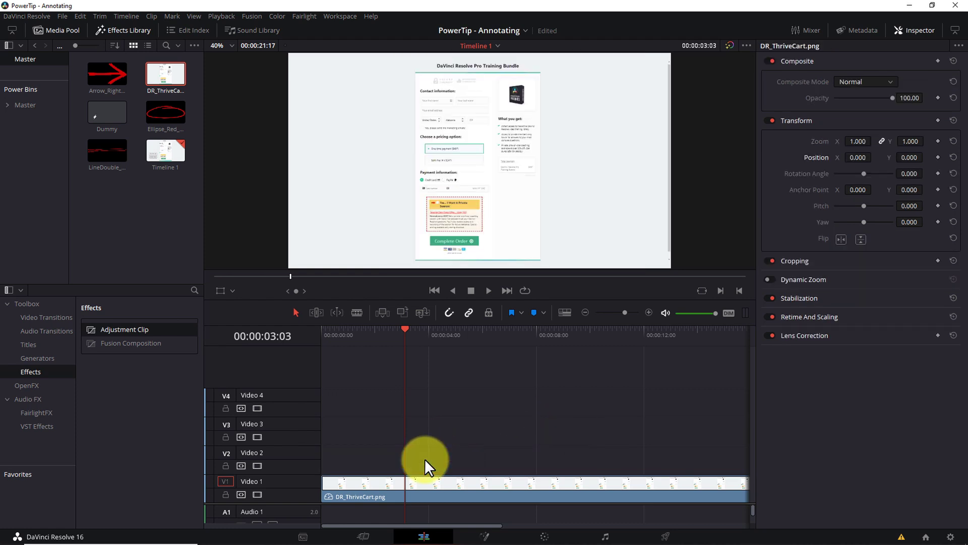
drag(149, 328, 322, 467)
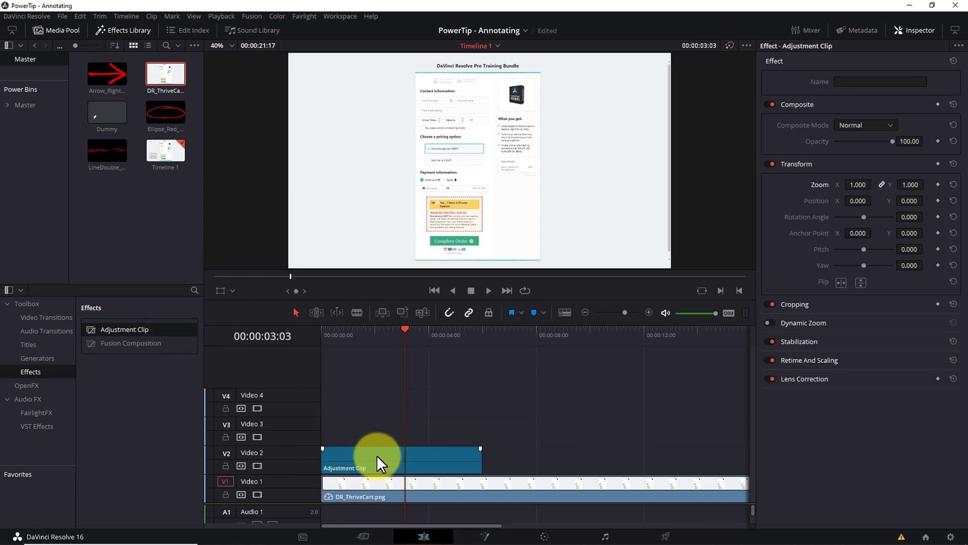
click(380, 455)
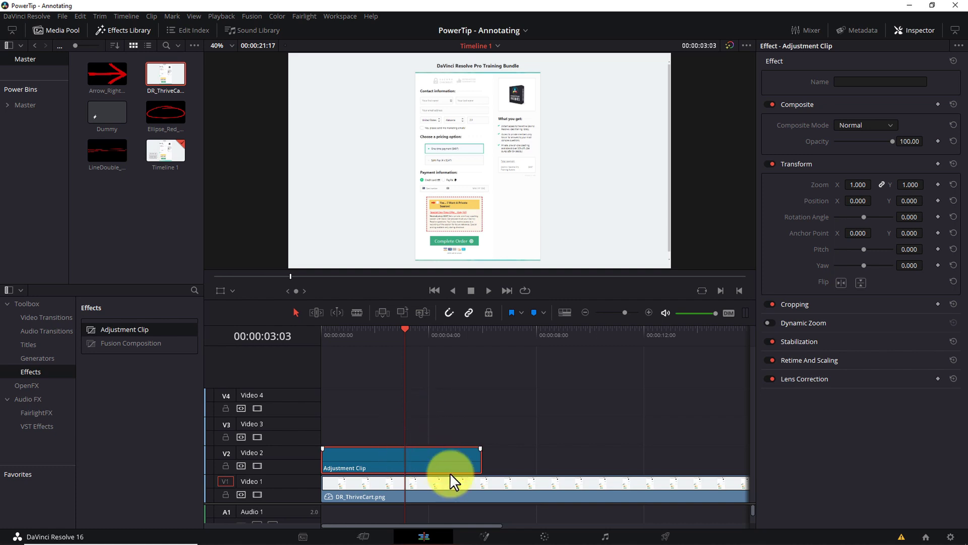
click(485, 536)
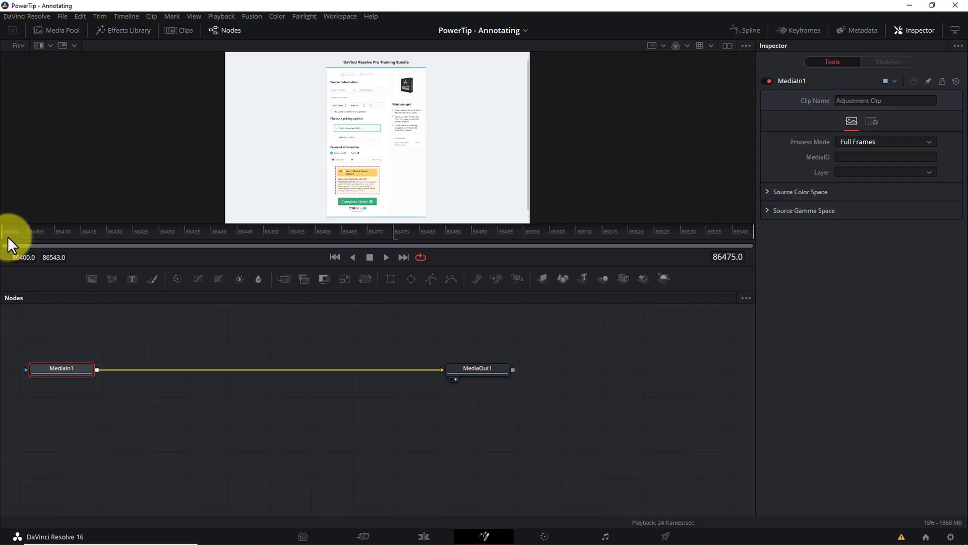
Rewind the Fusion composition to its first frame and switch back to the Edit page.
click(4, 233)
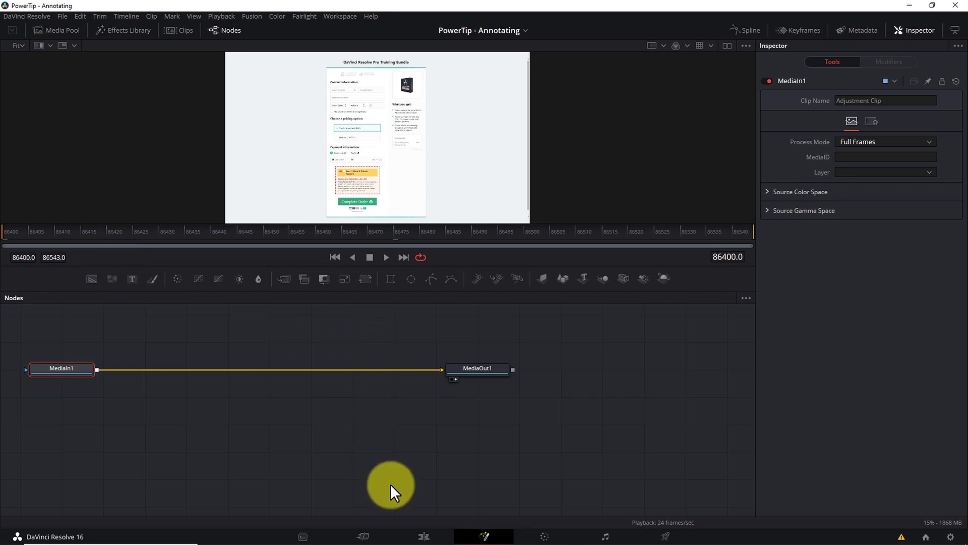
click(426, 534)
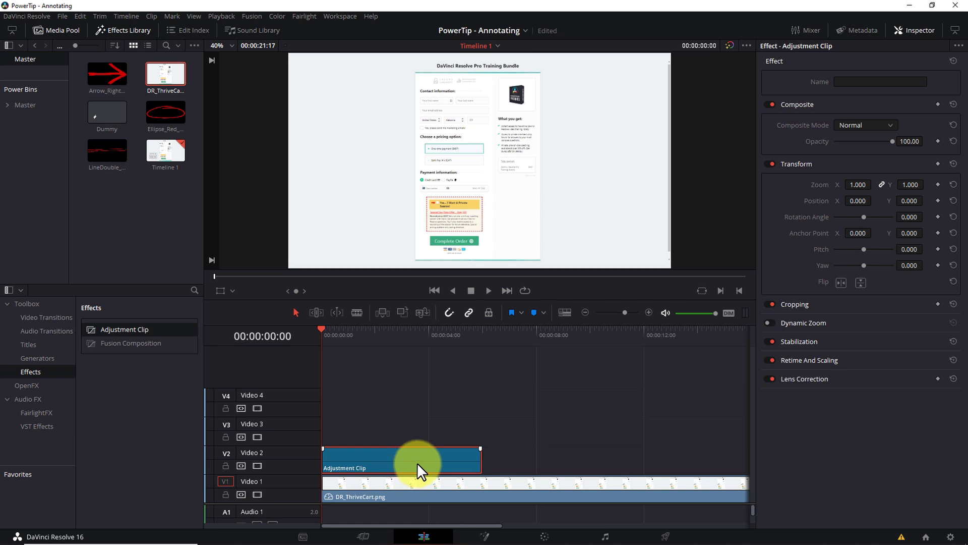
Rename the adjustment clip to 'Dummy' and drag it into the Media Pool.
click(852, 81)
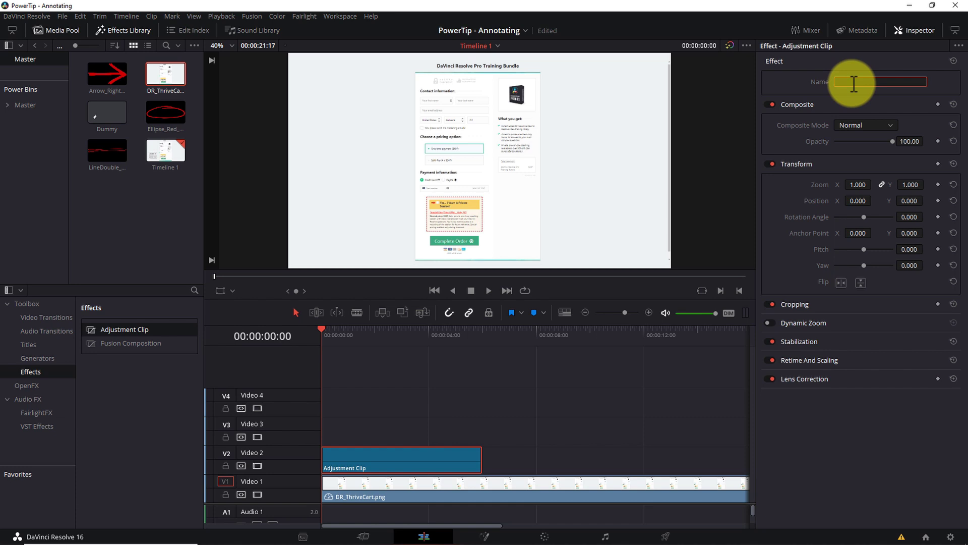
text(Dummy)
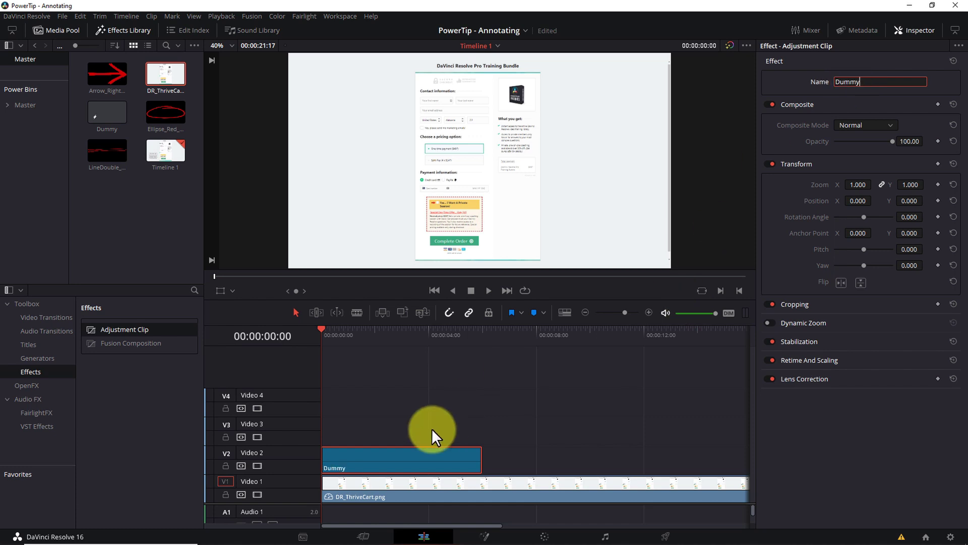
click(374, 464)
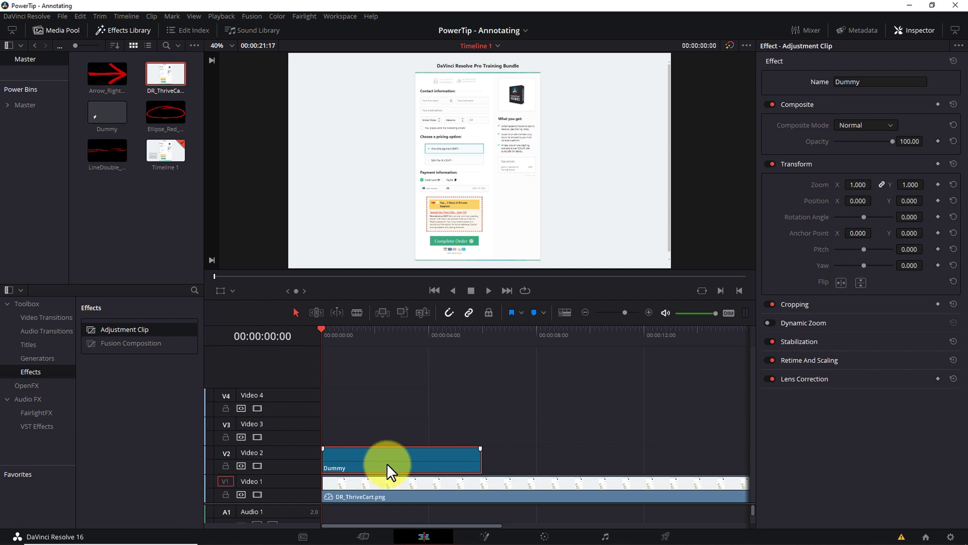
drag(386, 463, 24, 108)
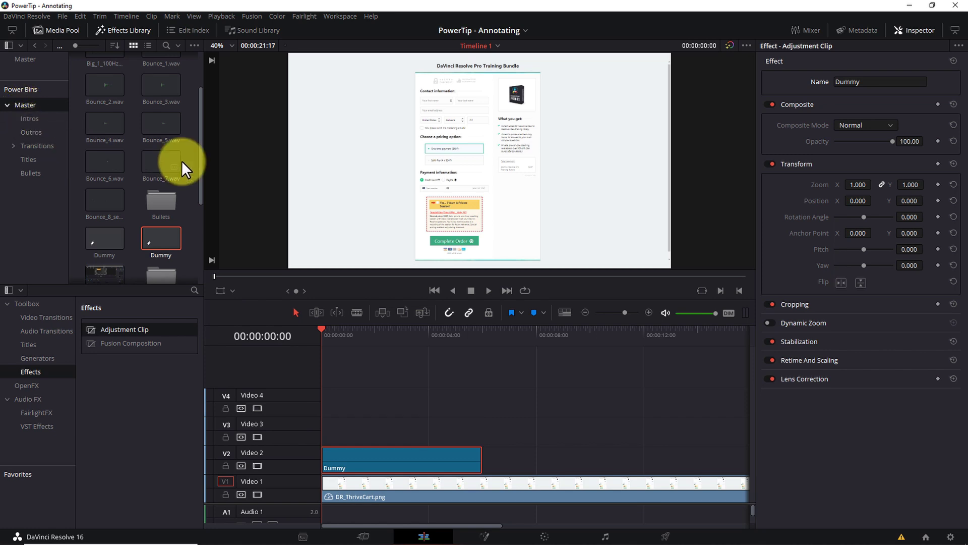
click(193, 16)
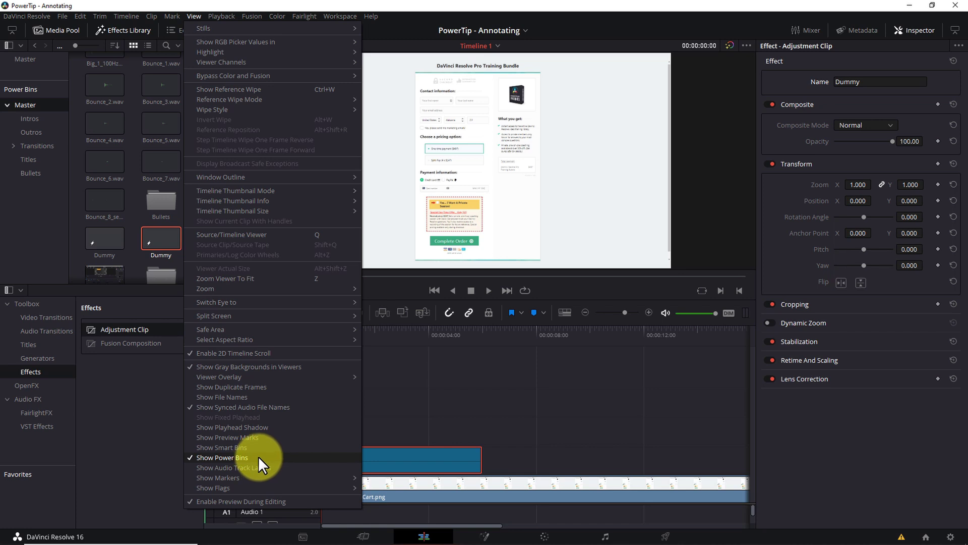
click(394, 461)
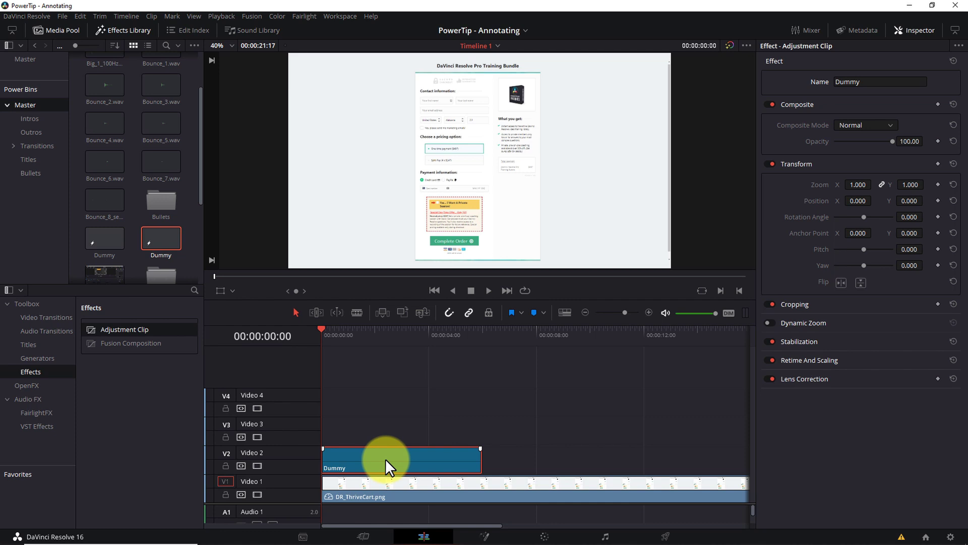
Replace the Video 2 clip with the pool's Dummy copy and open it in Fusion at 00:00:02:10.
key(Delete)
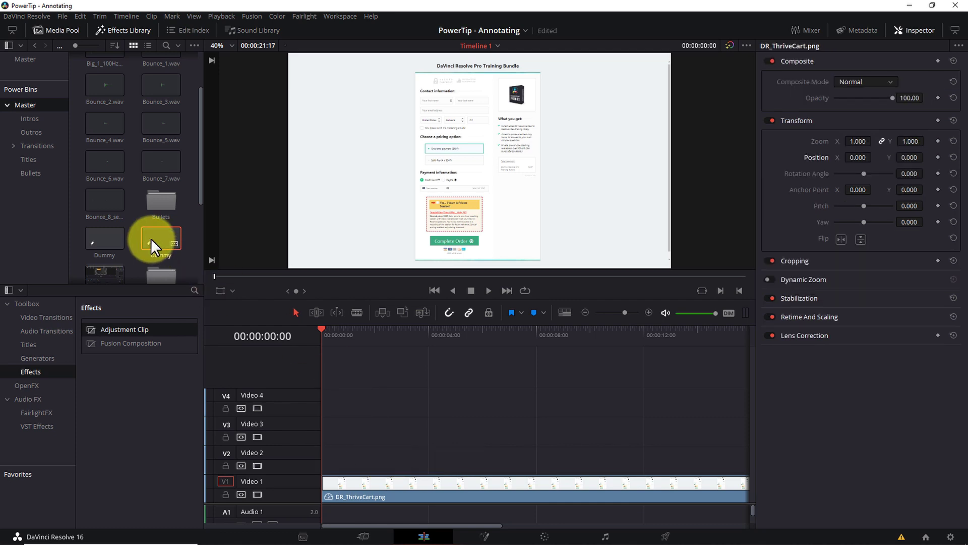
drag(154, 237, 325, 464)
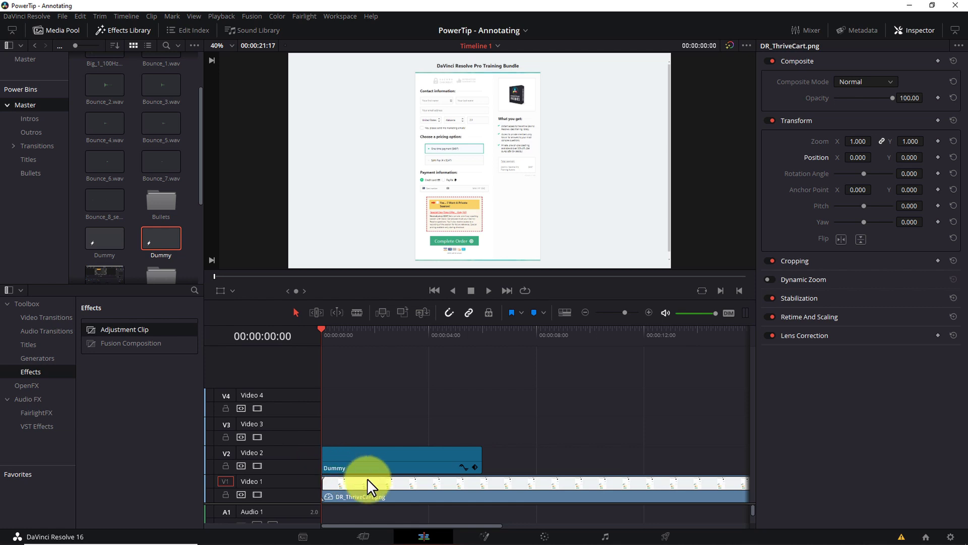
click(401, 455)
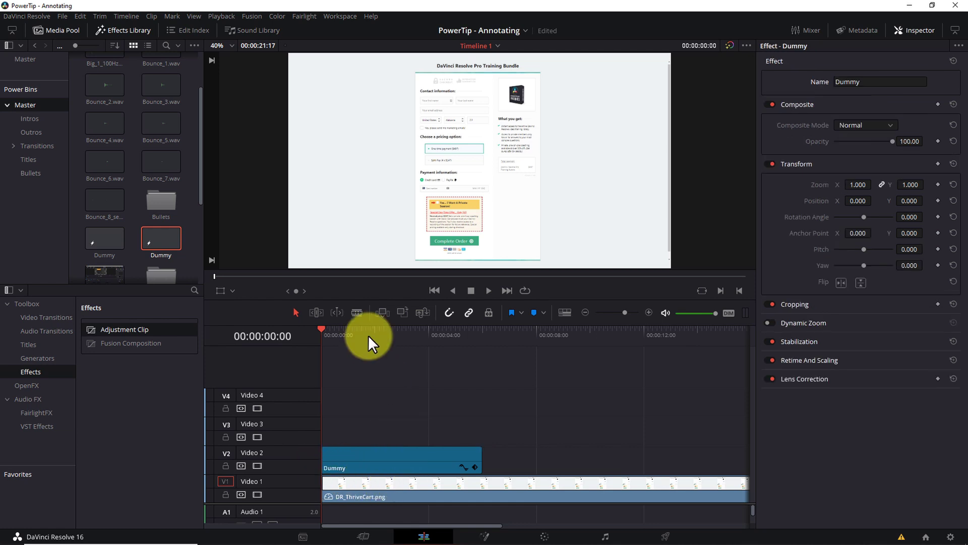
click(386, 335)
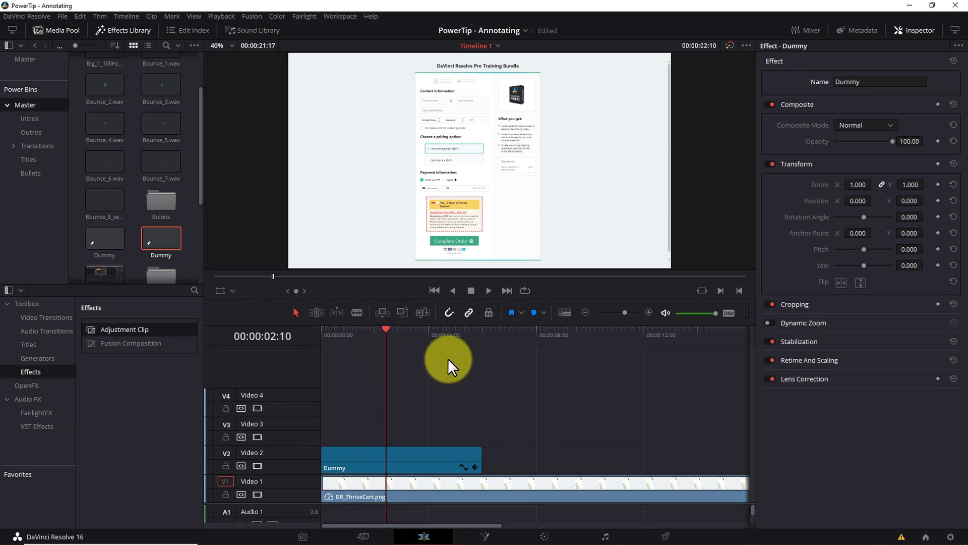
click(483, 536)
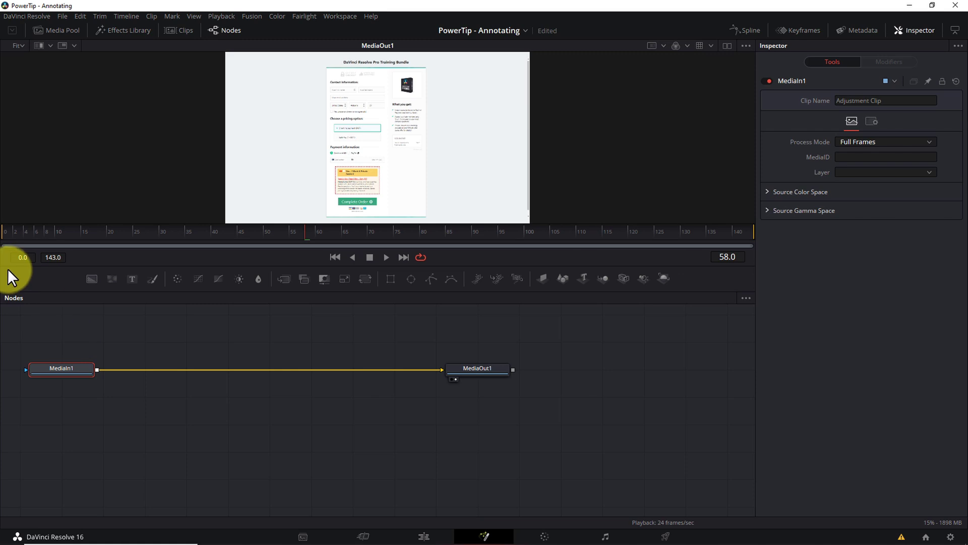
Rewind to frame 0, enlarge the Fusion viewer, and shift the MediaIn1 node rightward.
click(4, 231)
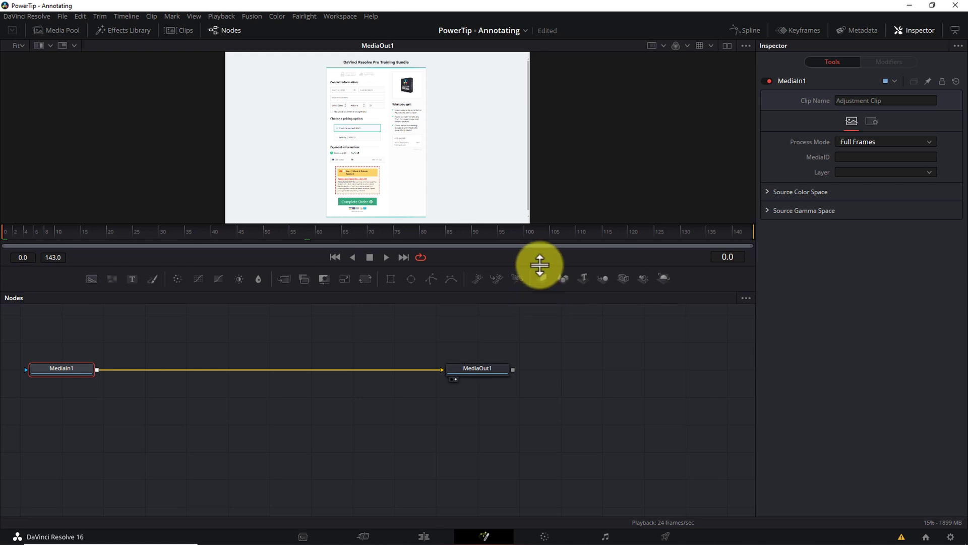
drag(540, 266, 557, 365)
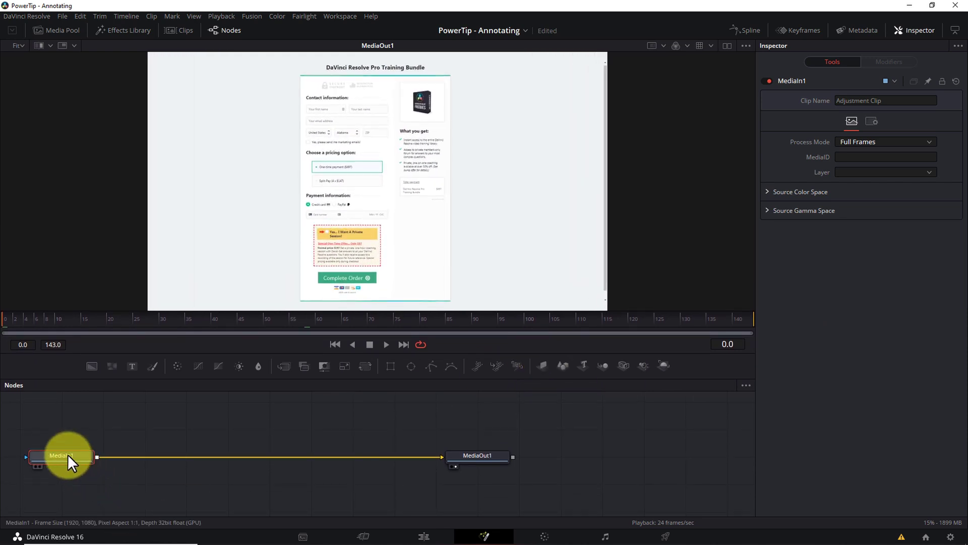
drag(67, 454, 140, 454)
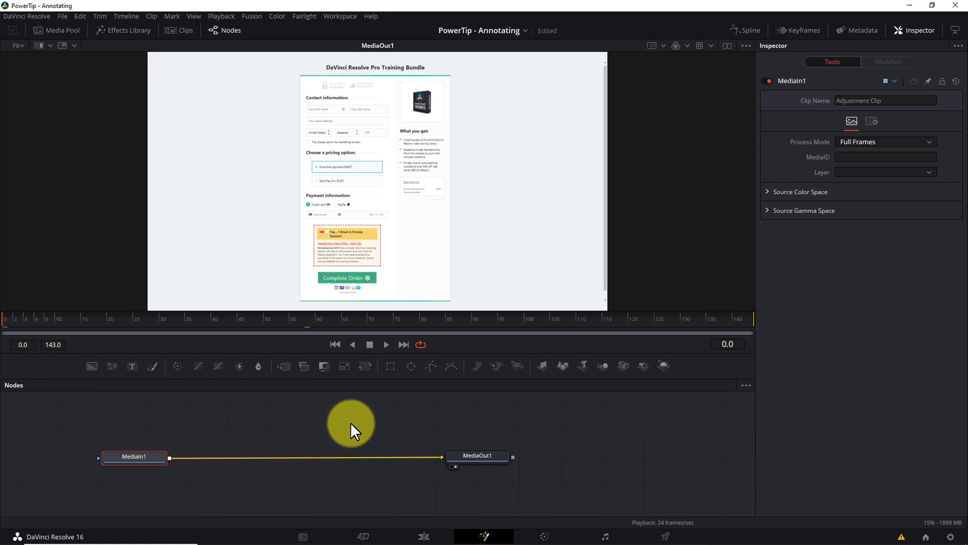
Insert Transform1 after MediaIn1, keyframe Center and Size at frame 0, and set Size 2.0 at frame 24.
click(364, 364)
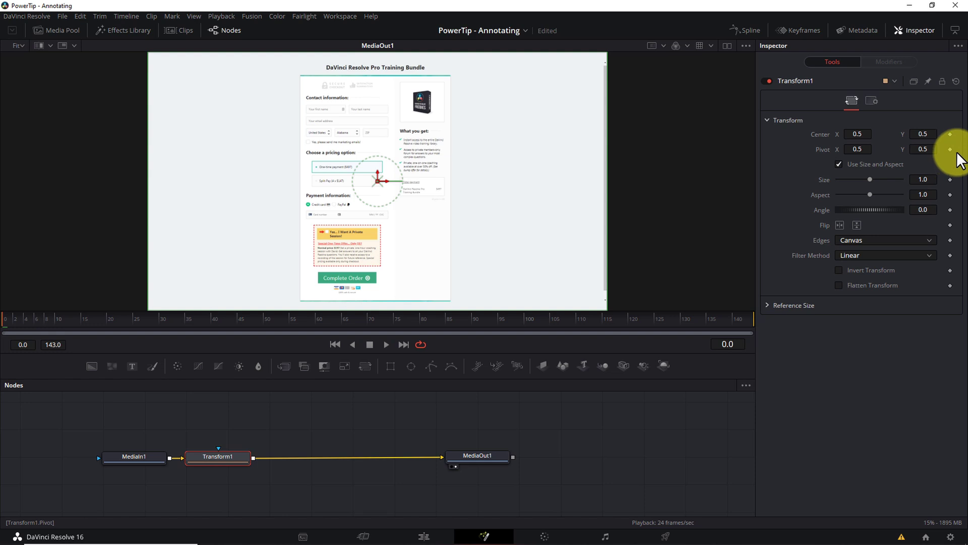
click(951, 134)
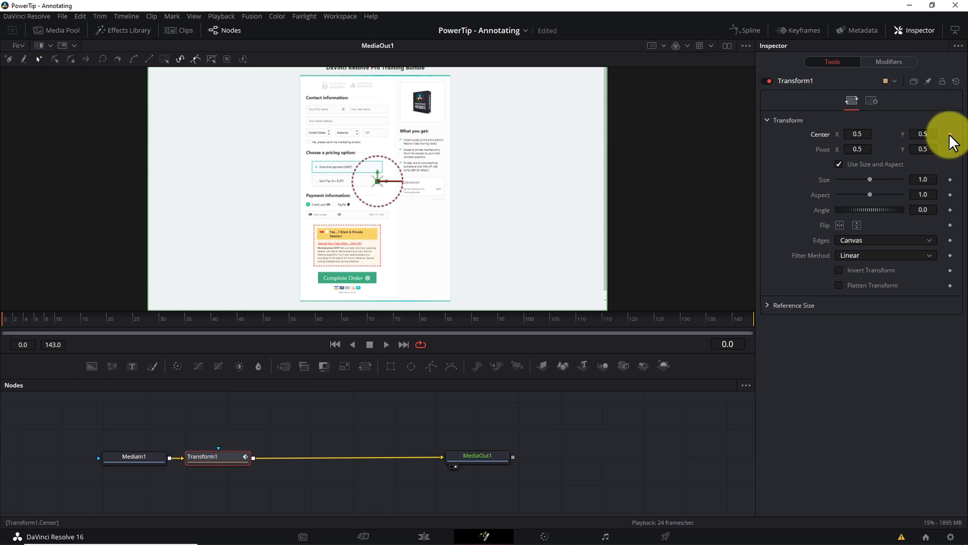
click(950, 179)
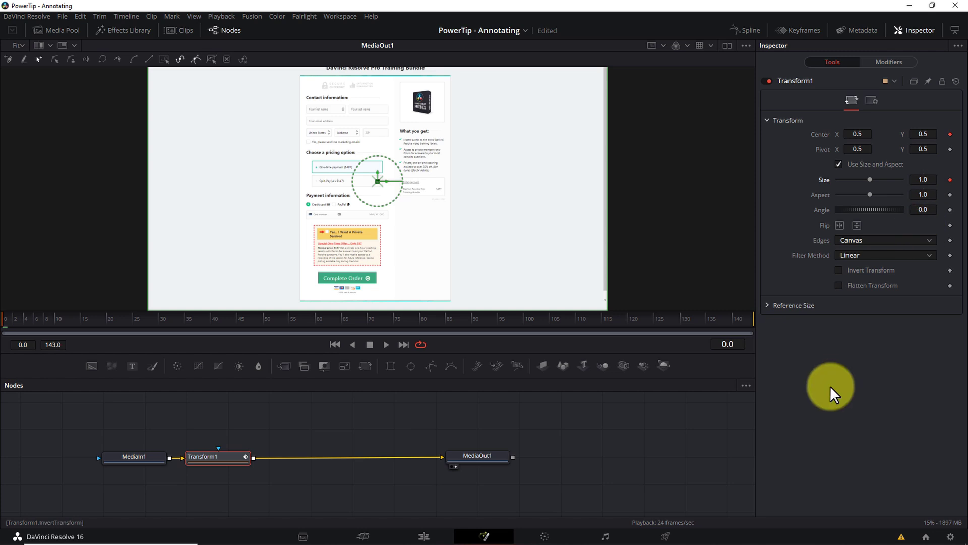
click(129, 319)
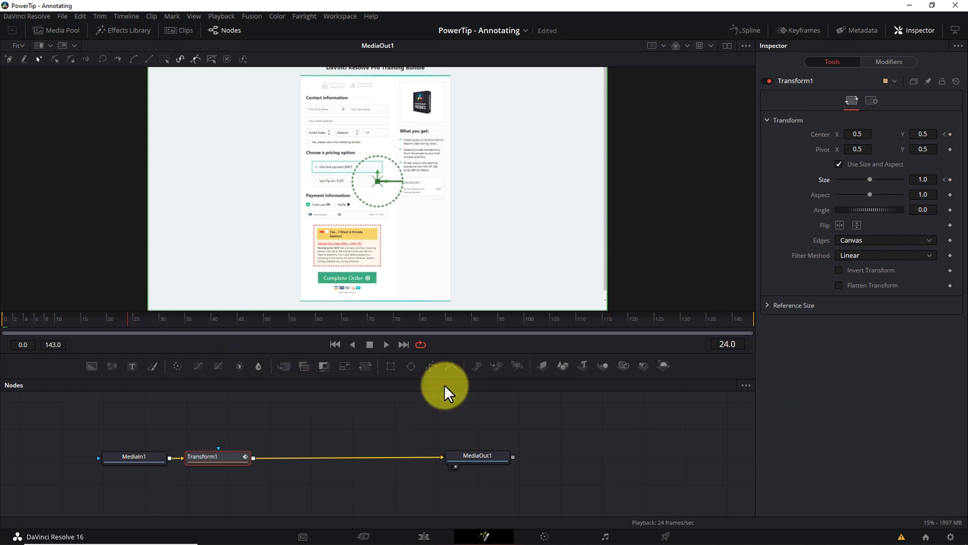
click(926, 179)
text(2)
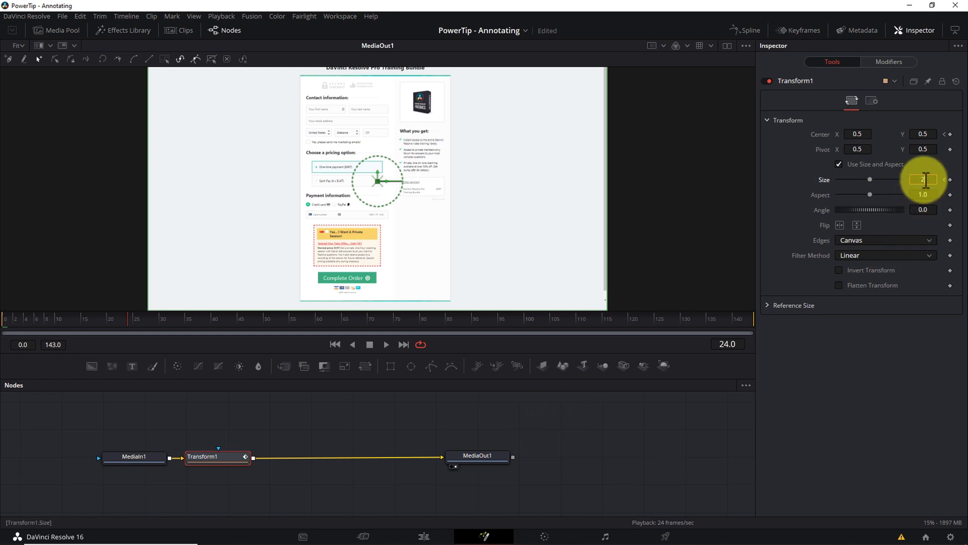
key(Tab)
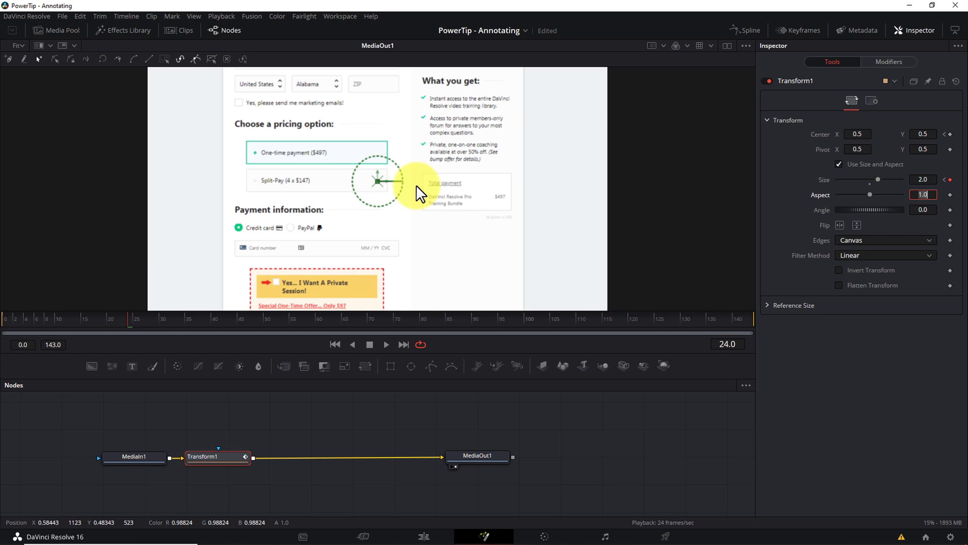
click(382, 181)
Shift the zoomed image toward the pricing box and hold Center and Size keyframes at frame 120.
drag(381, 181, 437, 195)
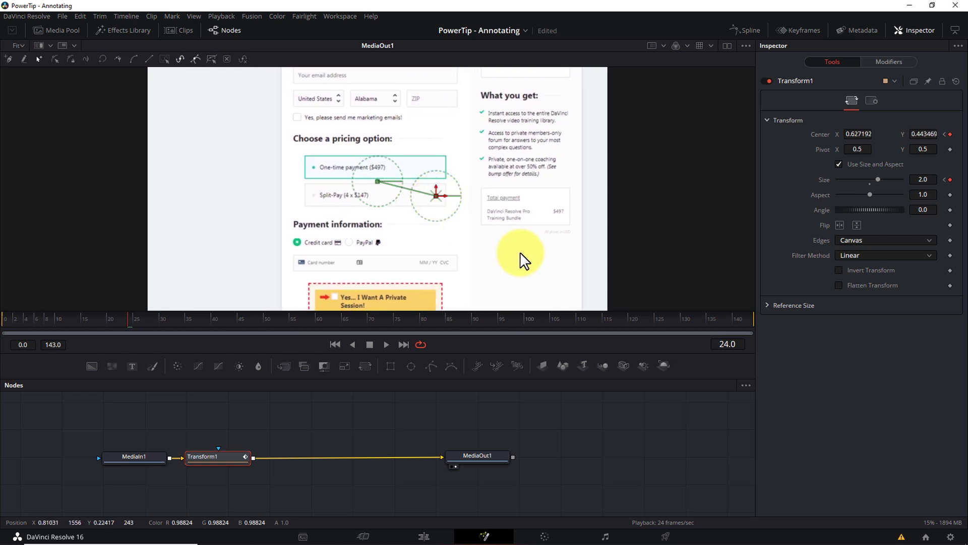
click(625, 317)
click(628, 317)
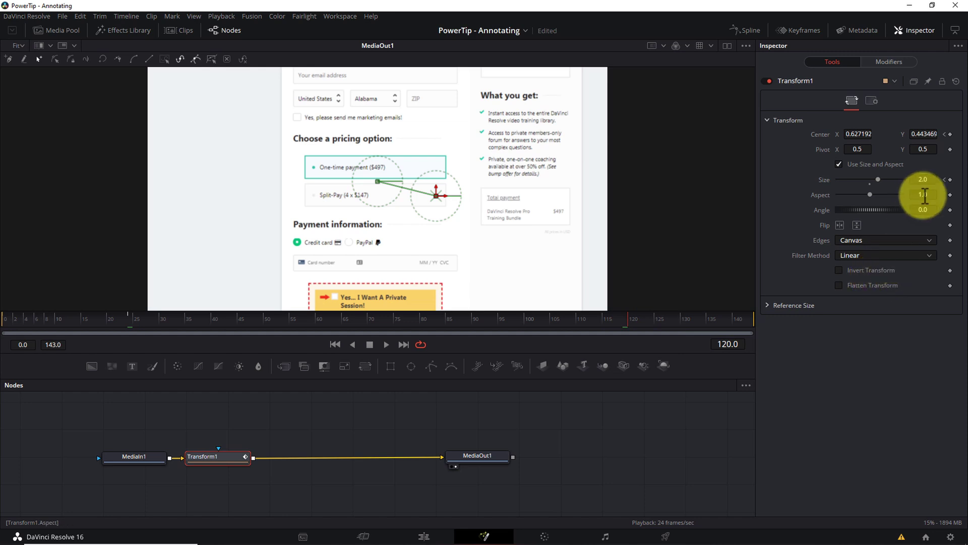
click(950, 134)
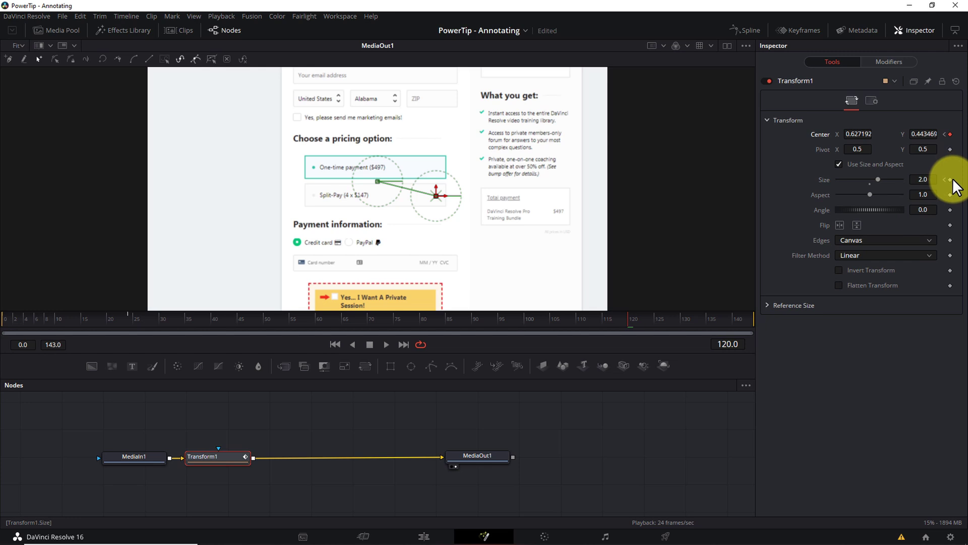
click(950, 180)
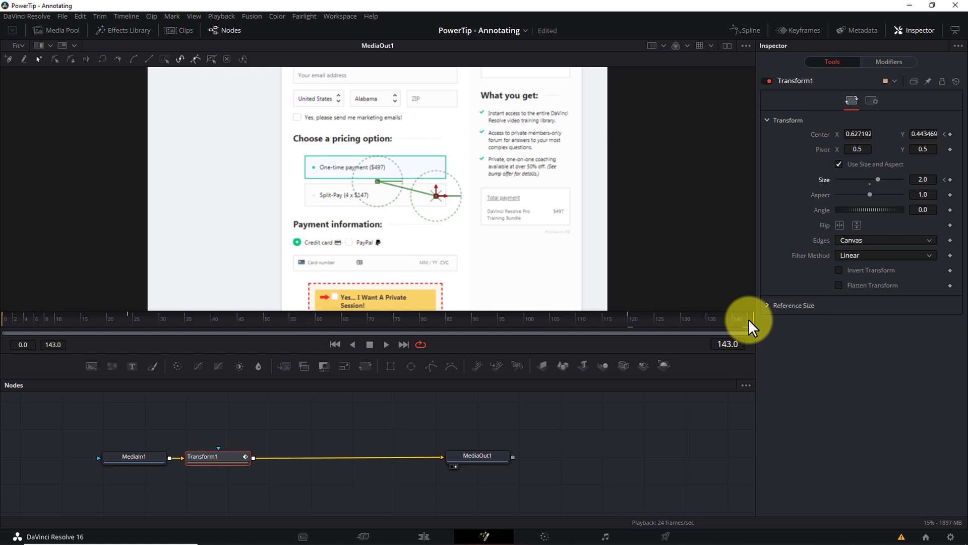
On the final frame, set Transform1 Center to 0.5, 0.5 and reset Size to 1.0.
key(Right)
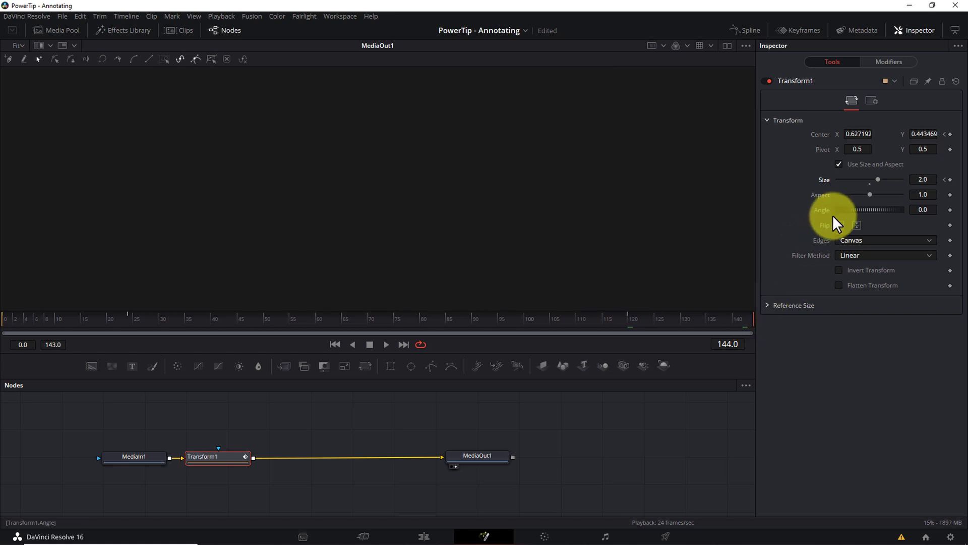
click(874, 135)
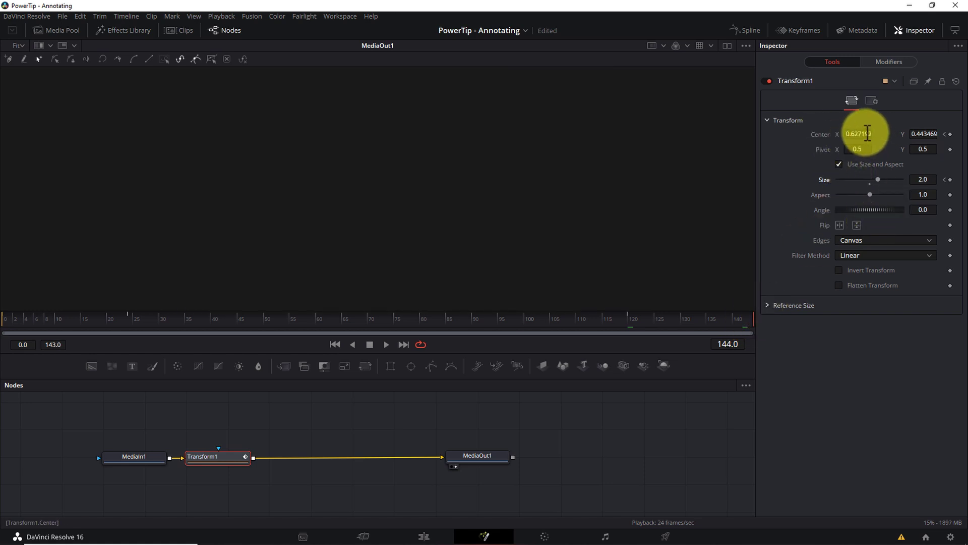
text(0.982456)
key(ctrl+a)
key(BackSpace)
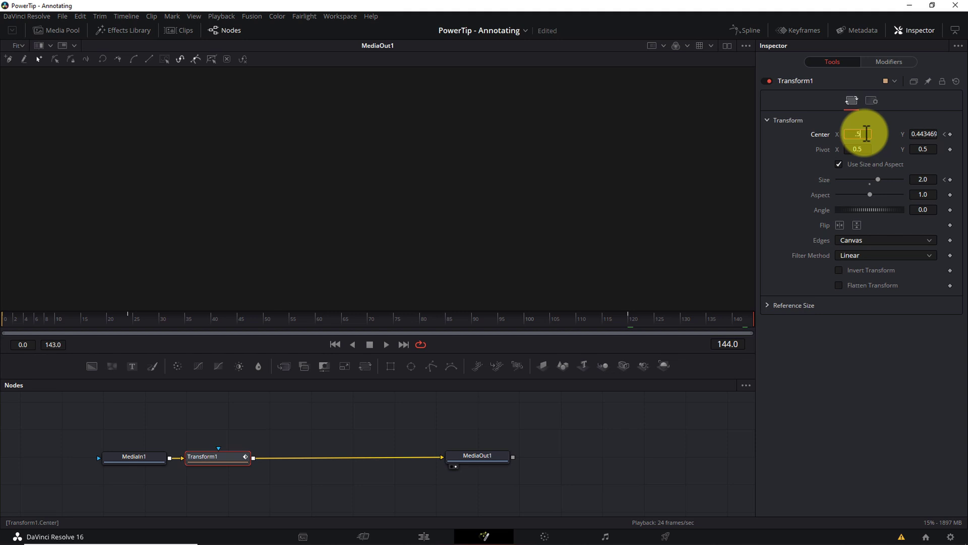
key(Tab)
text(.5)
key(Tab)
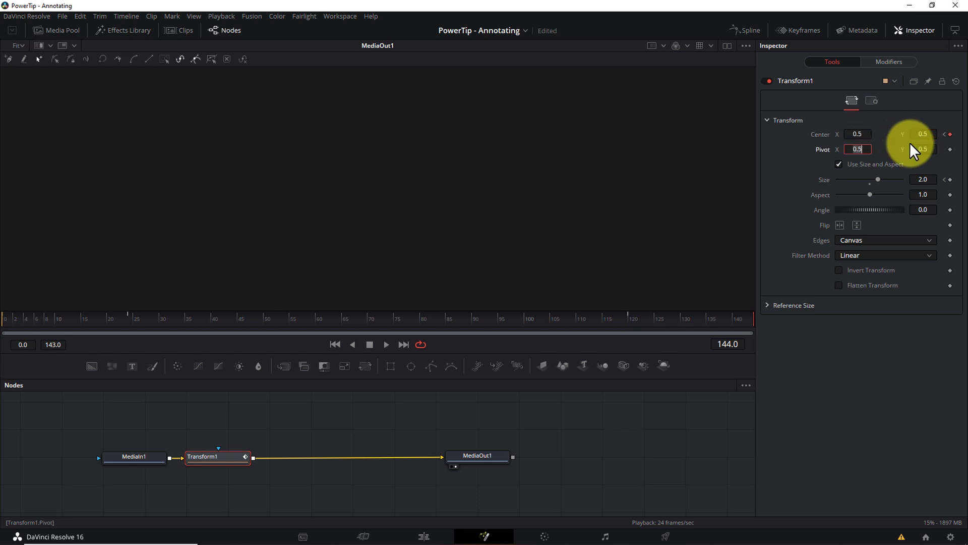
double_click(869, 183)
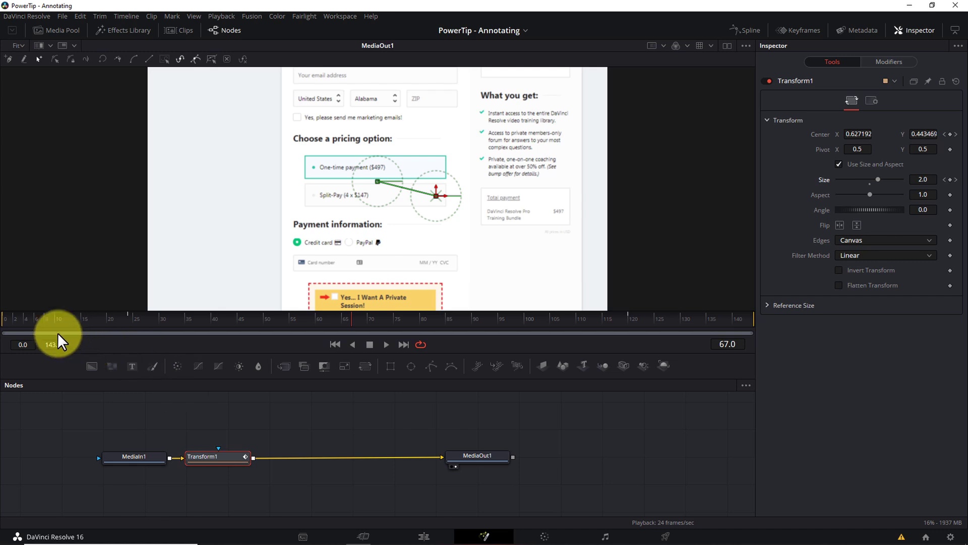
In the Spline editor, select all Transform1 Size and Center keyframes and smooth them.
click(7, 322)
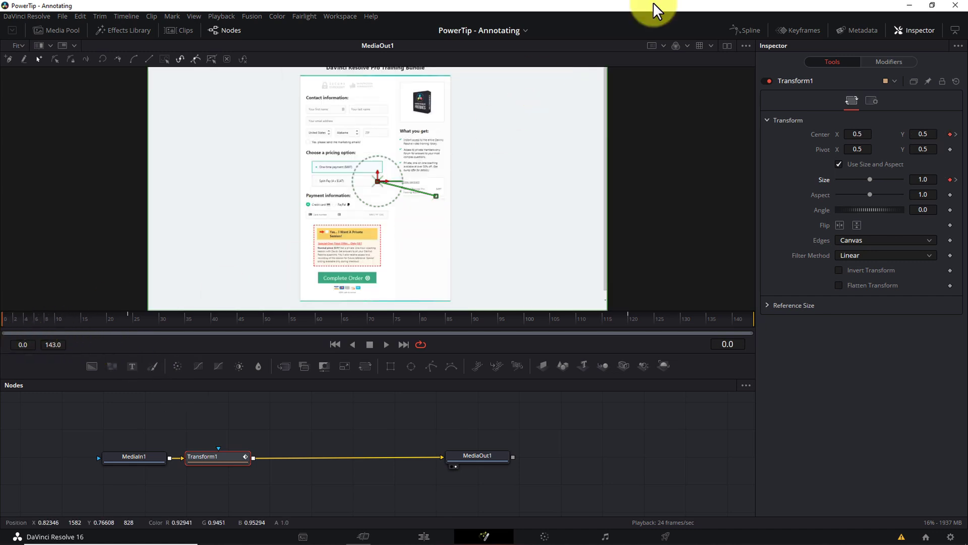
click(747, 32)
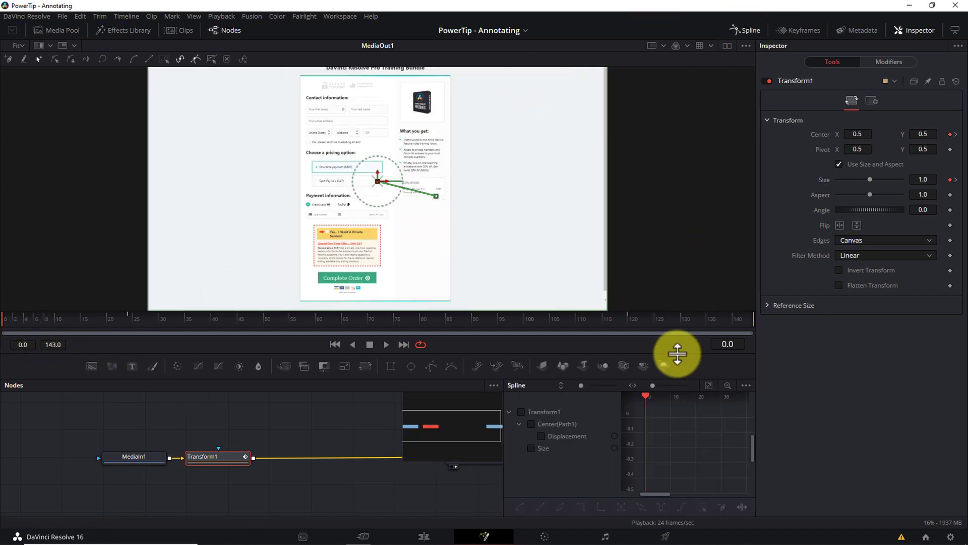
drag(677, 355, 676, 148)
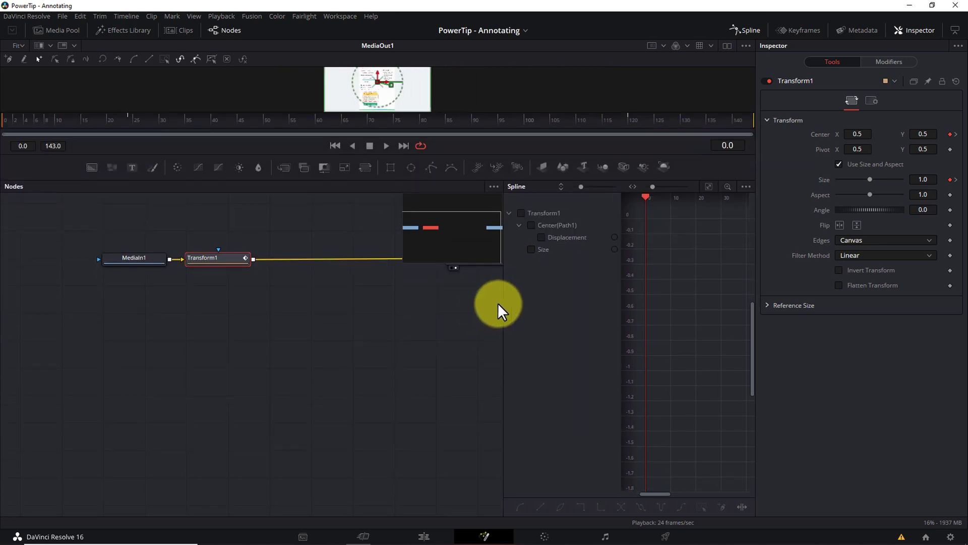
drag(501, 302, 237, 287)
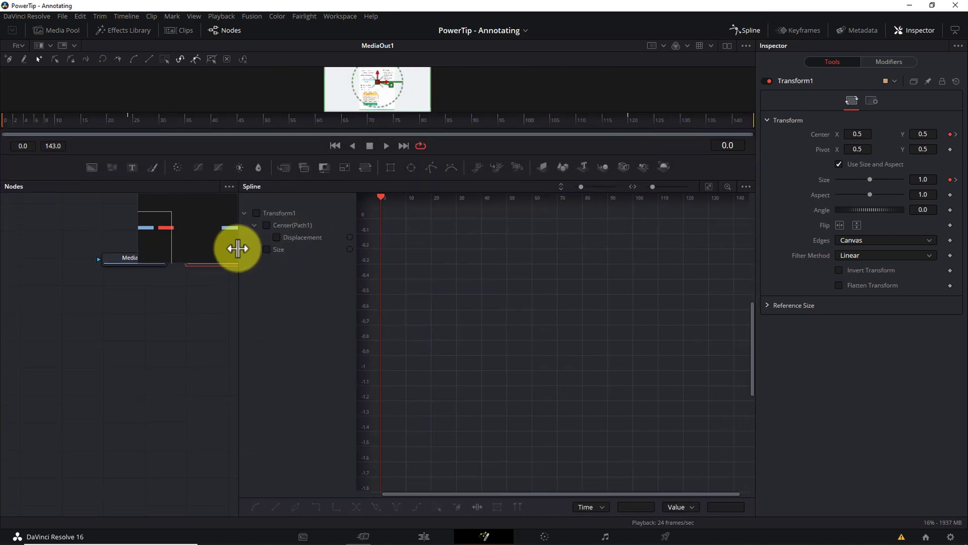
click(255, 212)
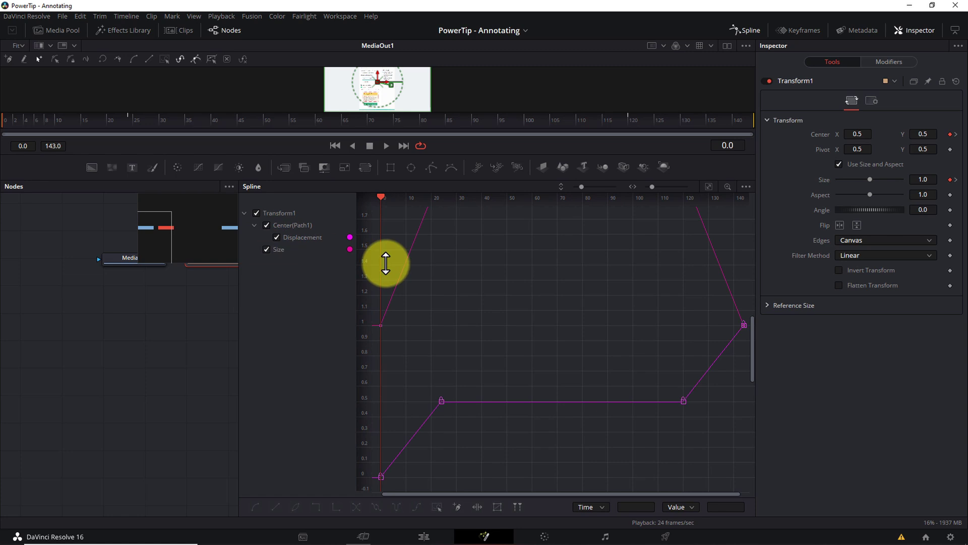
click(708, 186)
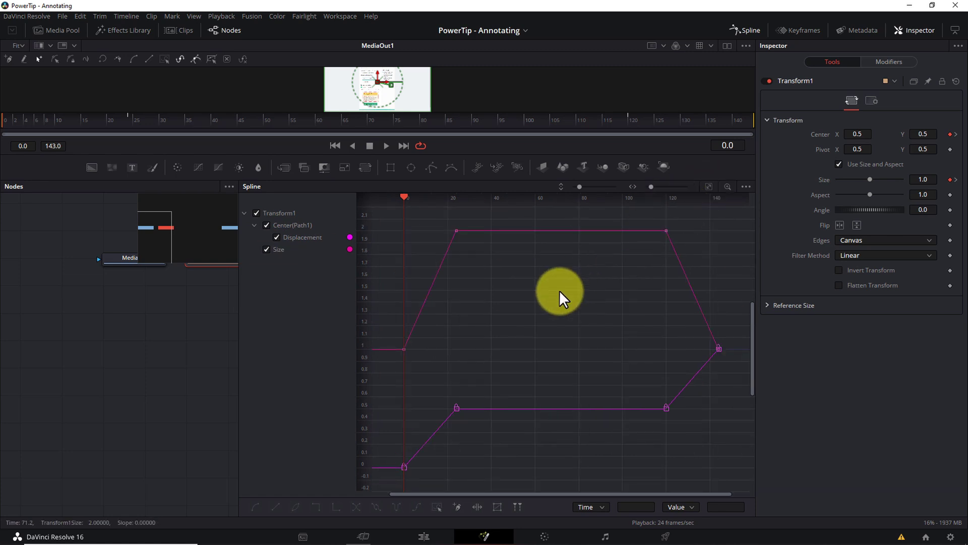
key(ctrl+a)
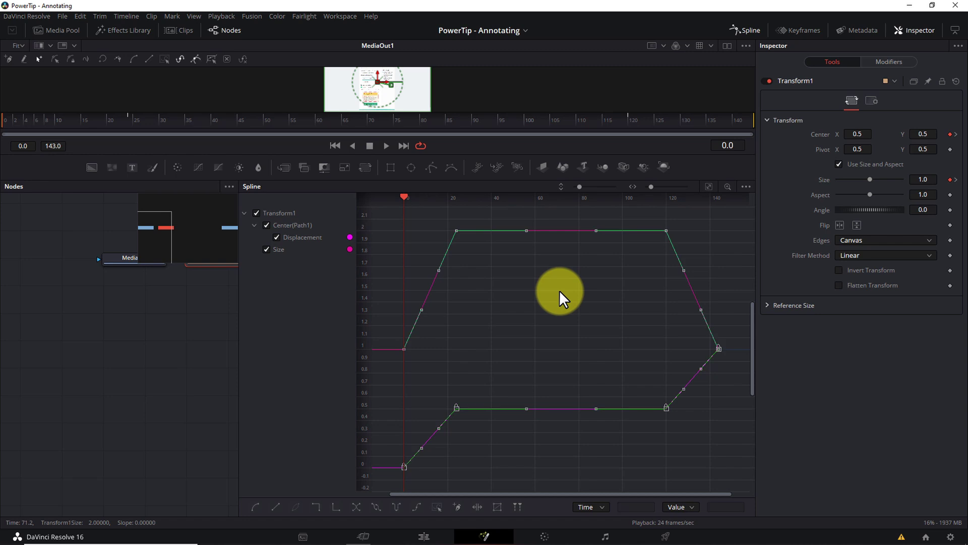
key(s)
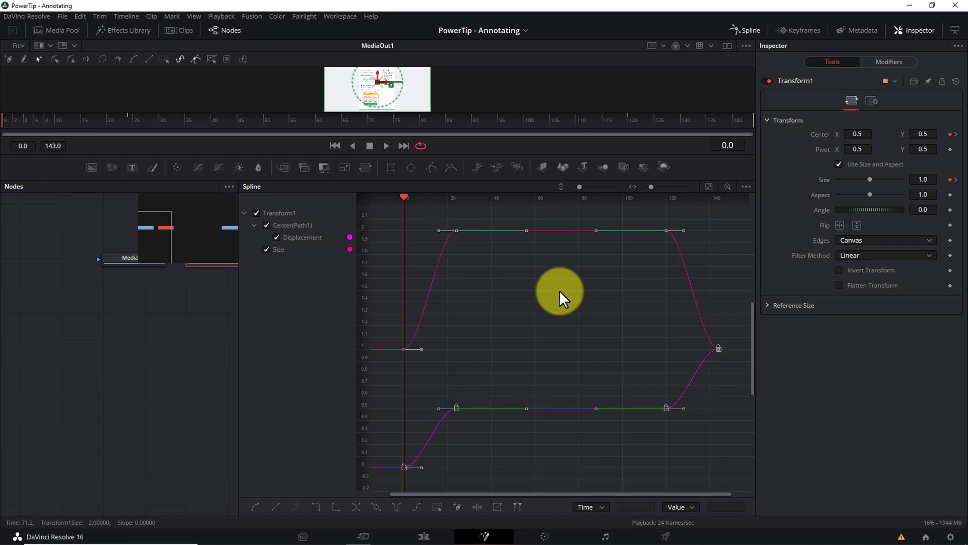
click(559, 289)
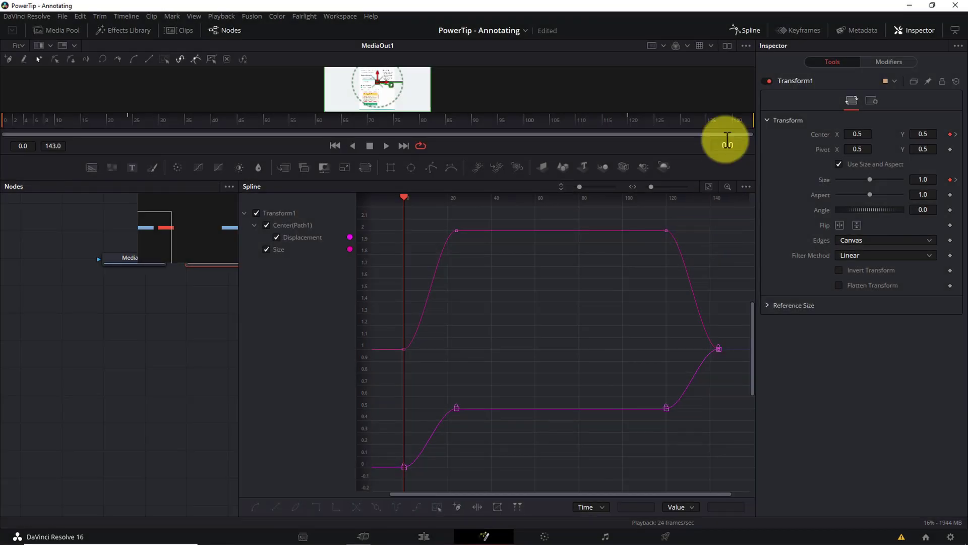
click(742, 29)
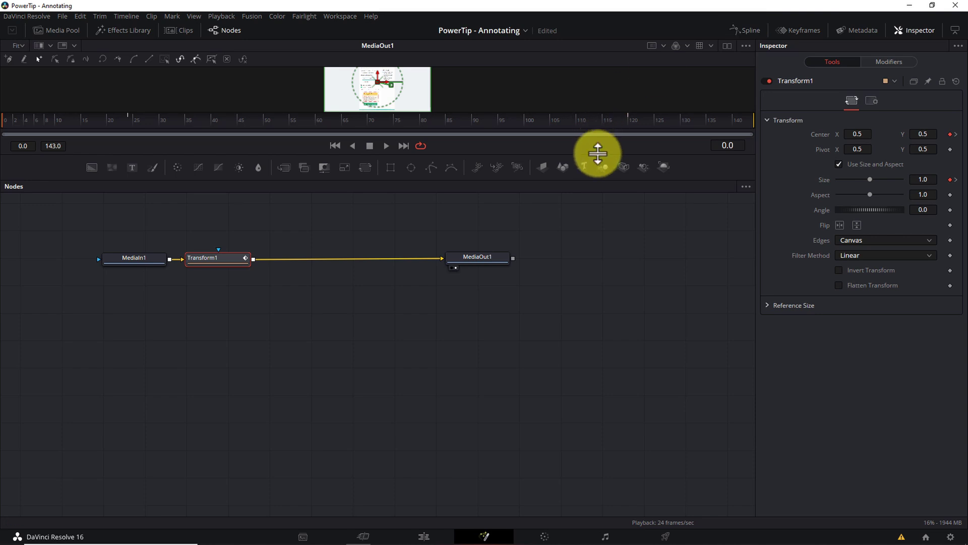
Enable Motion Blur in Transform1's Settings tab.
drag(597, 154, 642, 369)
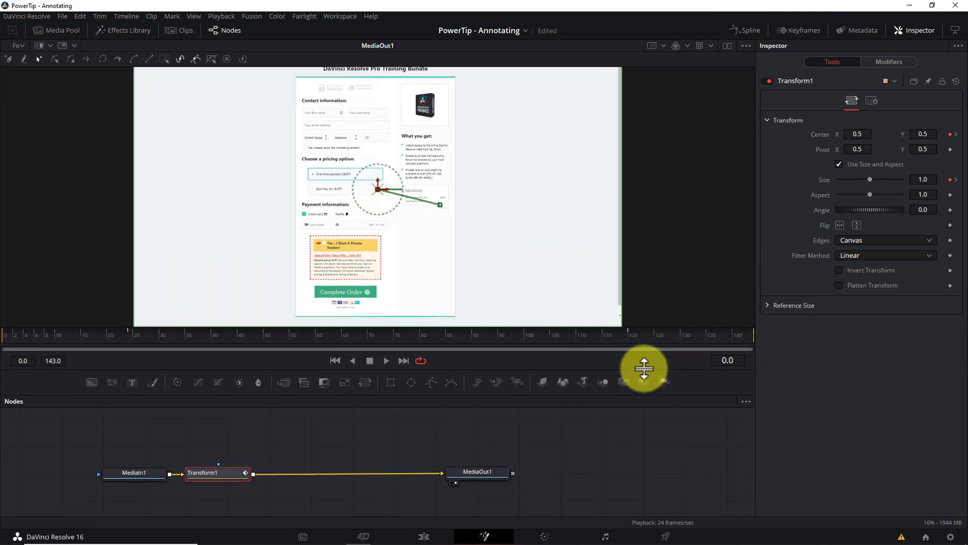
click(872, 100)
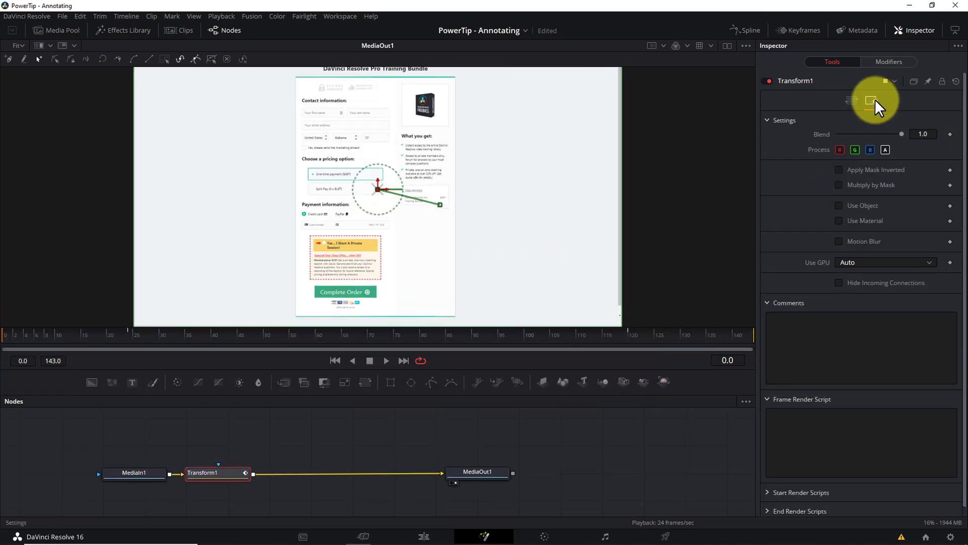
click(838, 241)
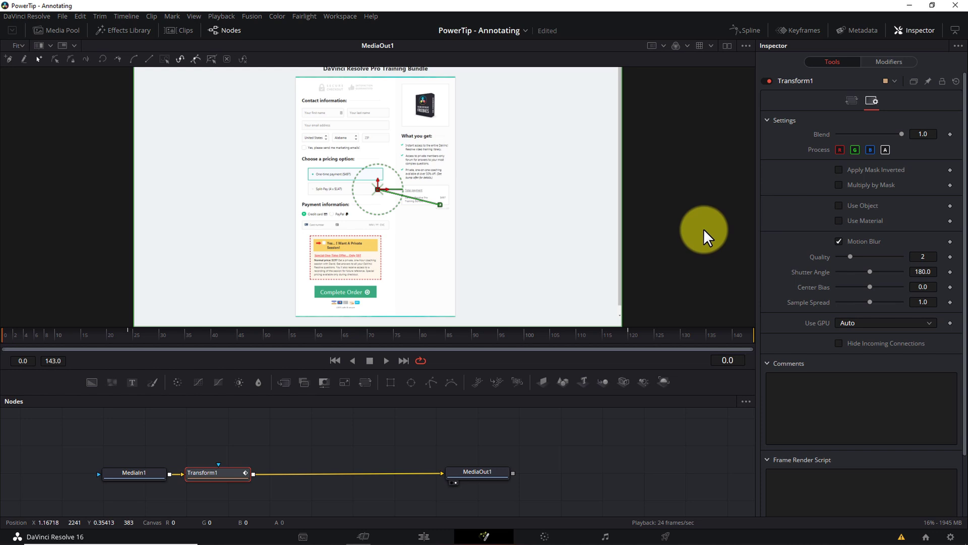
On the Edit page, move the Dummy clip later, play back the zoom, and add another Adjustment Clip to Video 2.
click(424, 536)
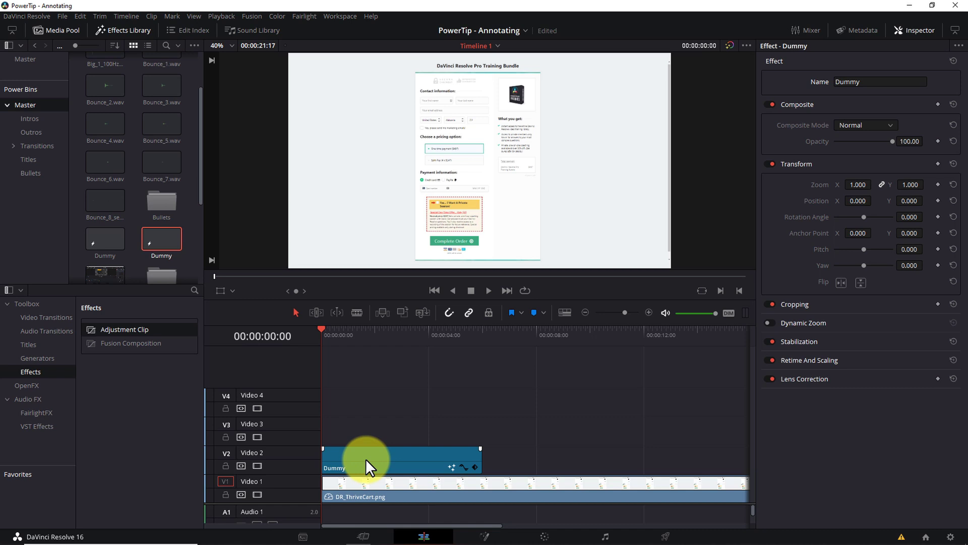
drag(366, 459, 549, 459)
click(500, 331)
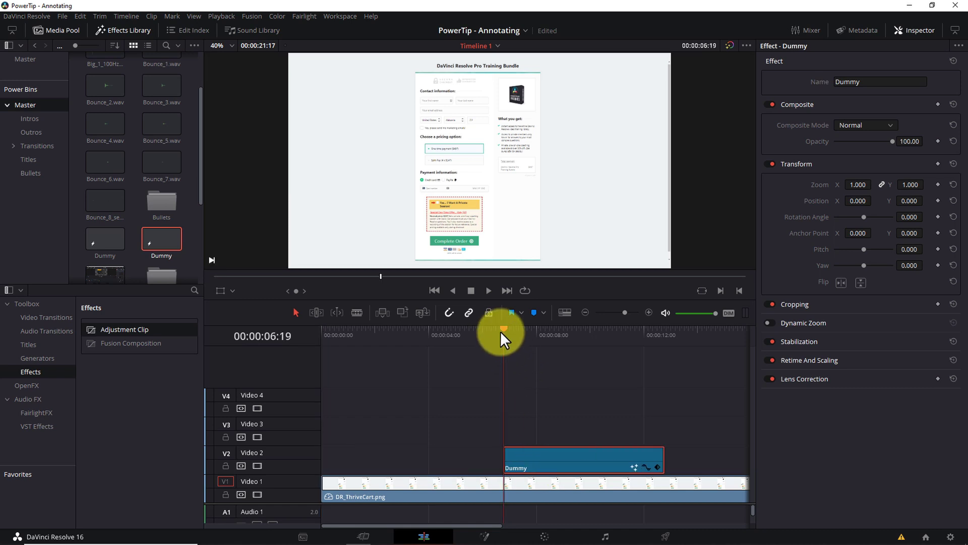
key(space)
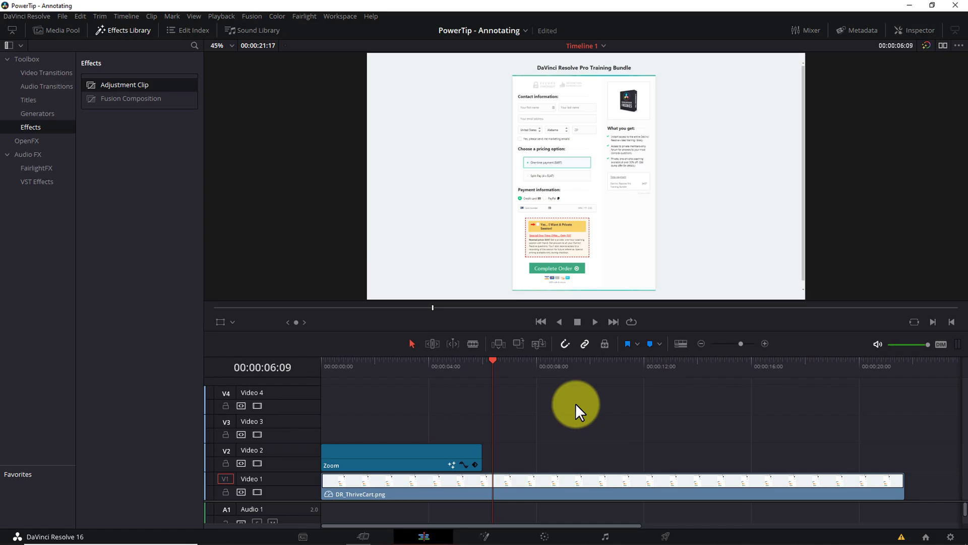
drag(153, 82, 533, 455)
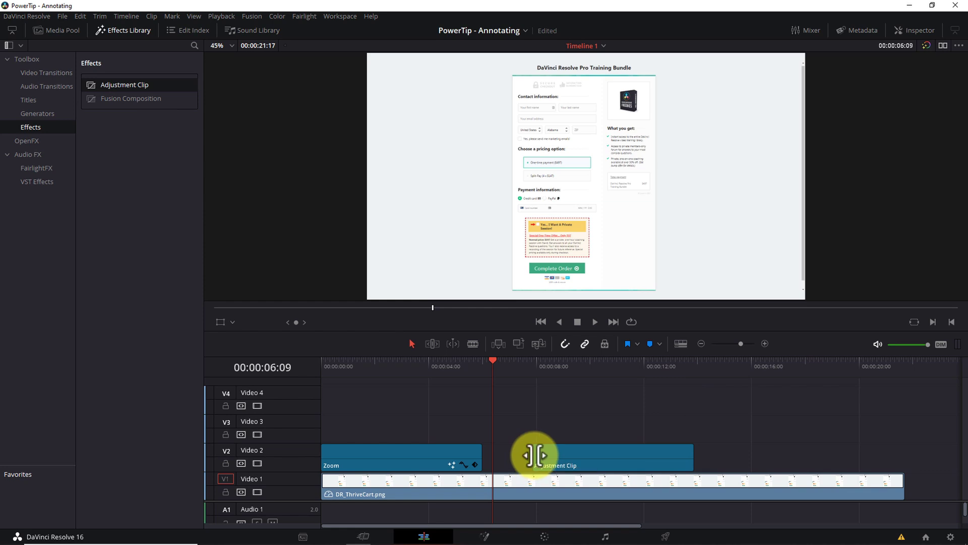
On the Color page, add a Circle window and shape it into a wide oval over the Complete Order box.
click(591, 363)
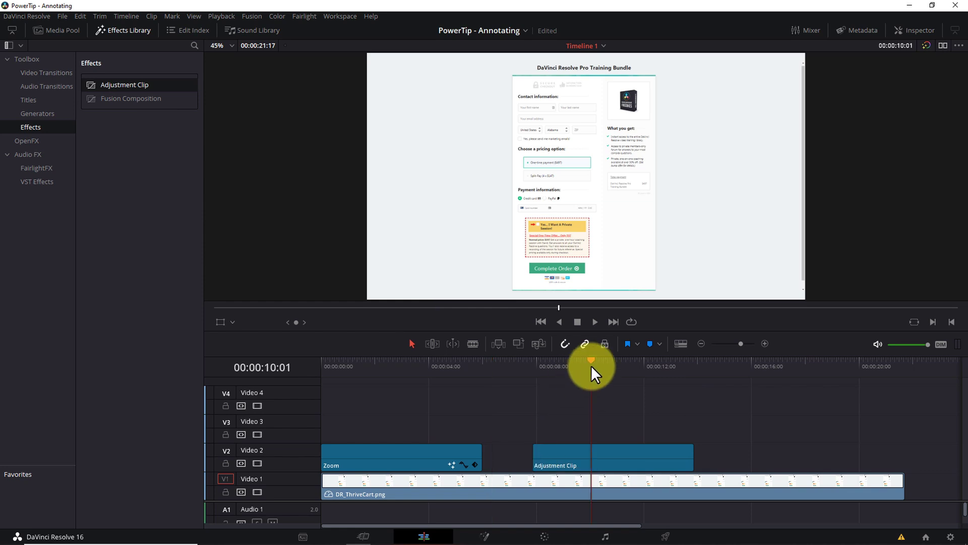
click(544, 536)
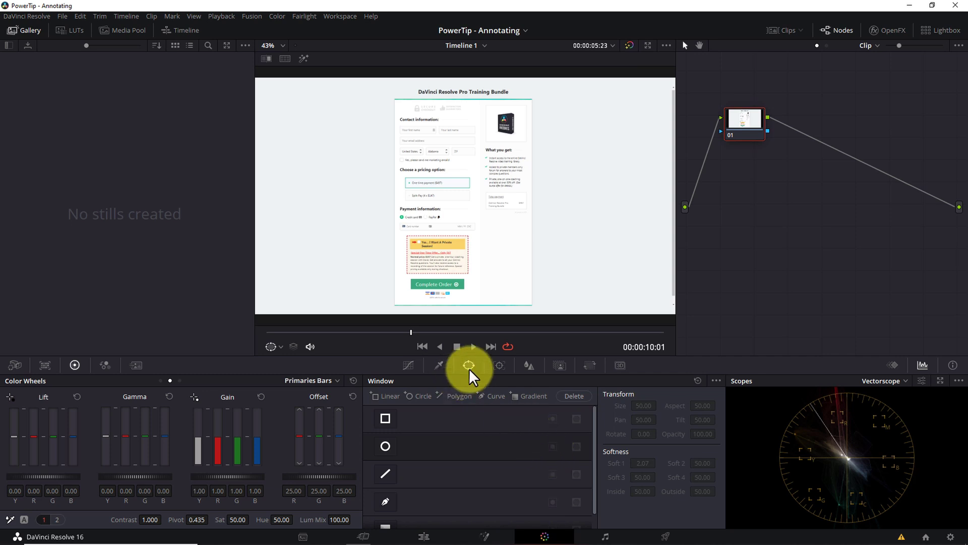
click(384, 446)
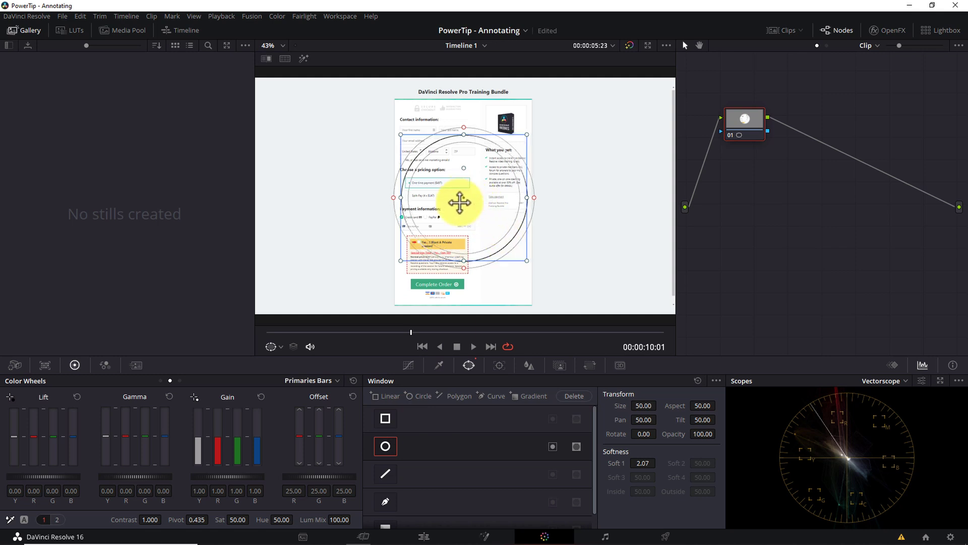
drag(459, 203, 433, 258)
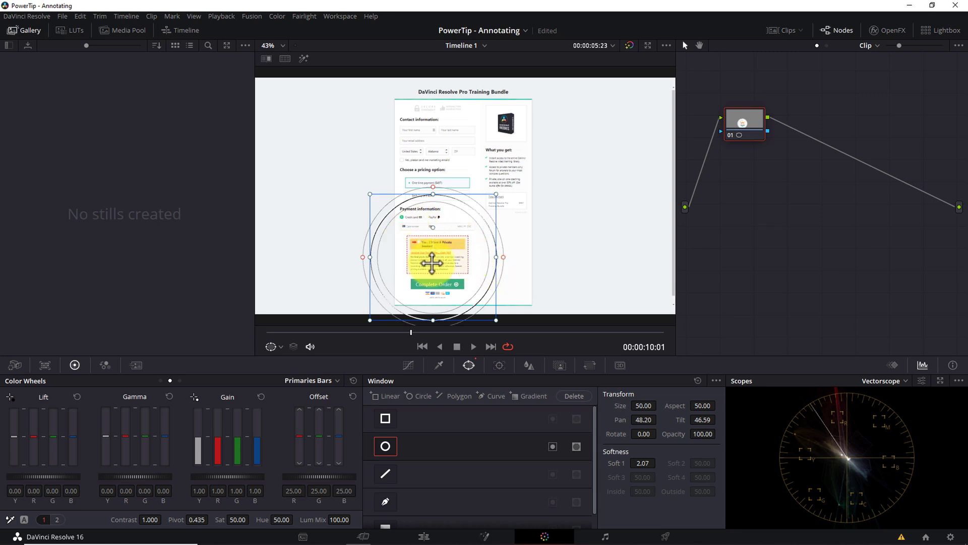
key(alt+f)
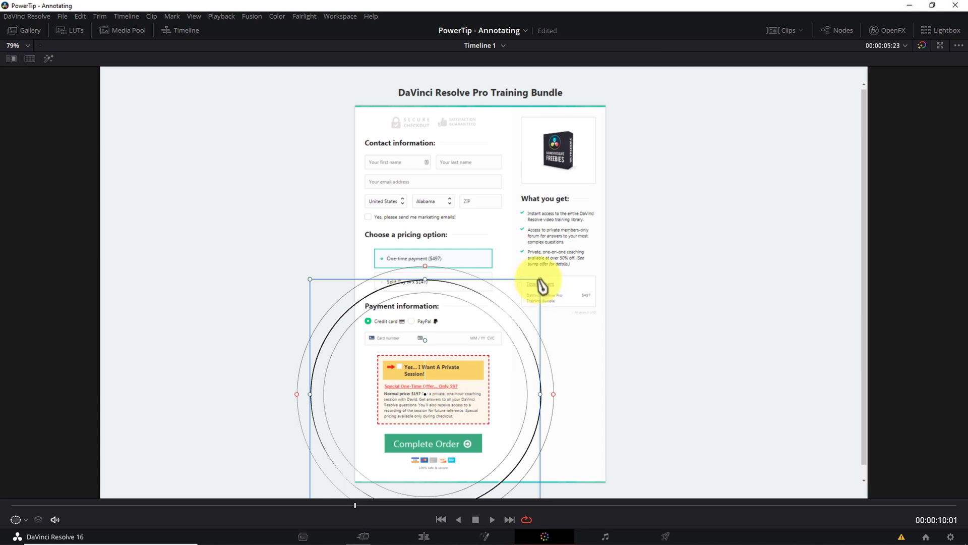
drag(540, 280, 503, 316)
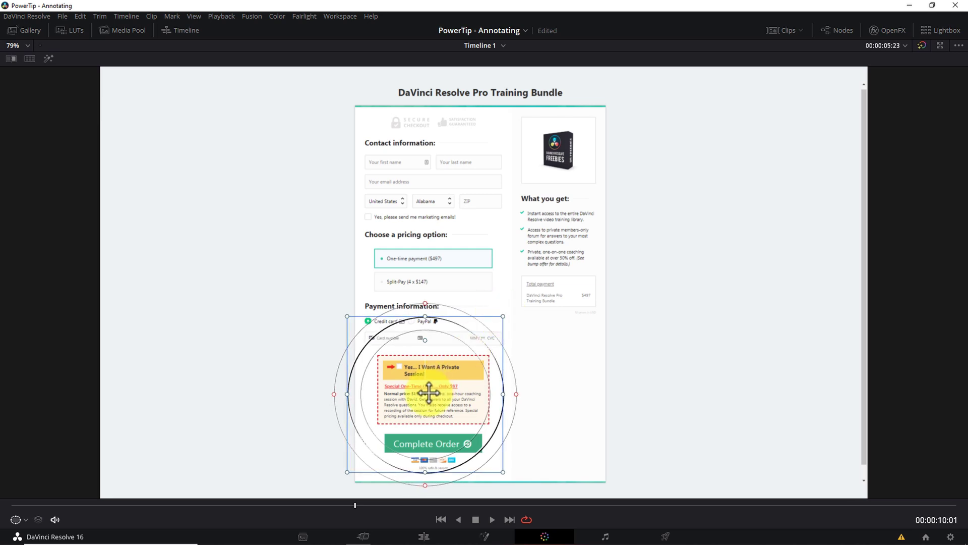
drag(429, 393, 432, 390)
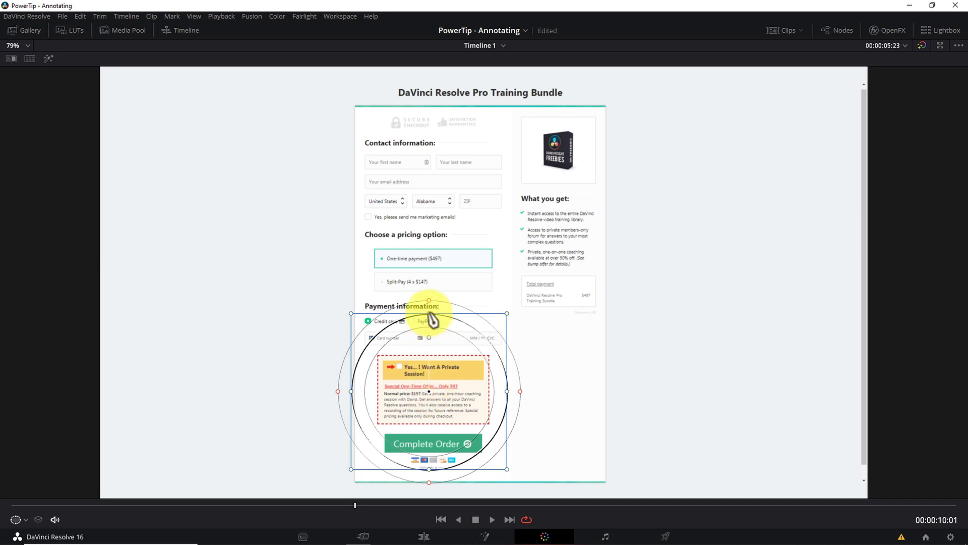
drag(431, 319, 429, 346)
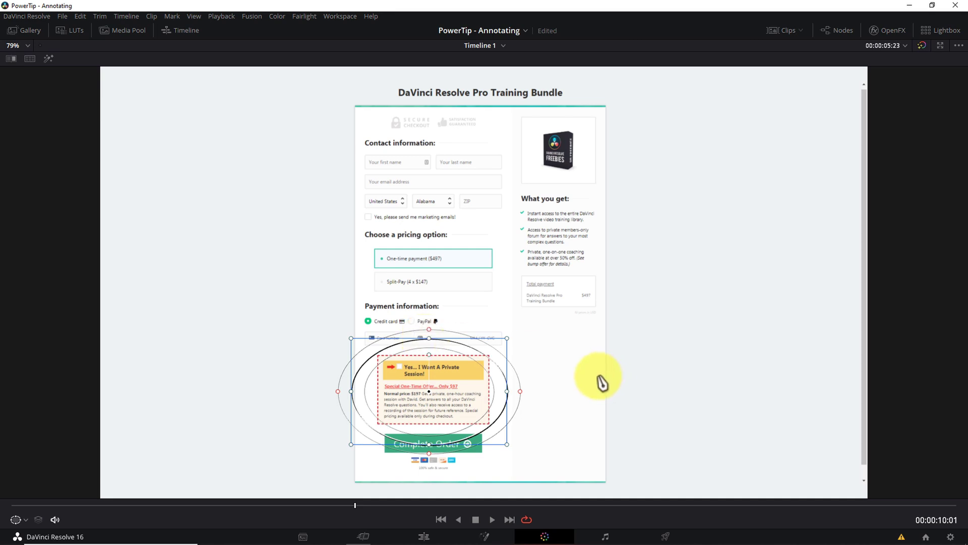
key(alt+f)
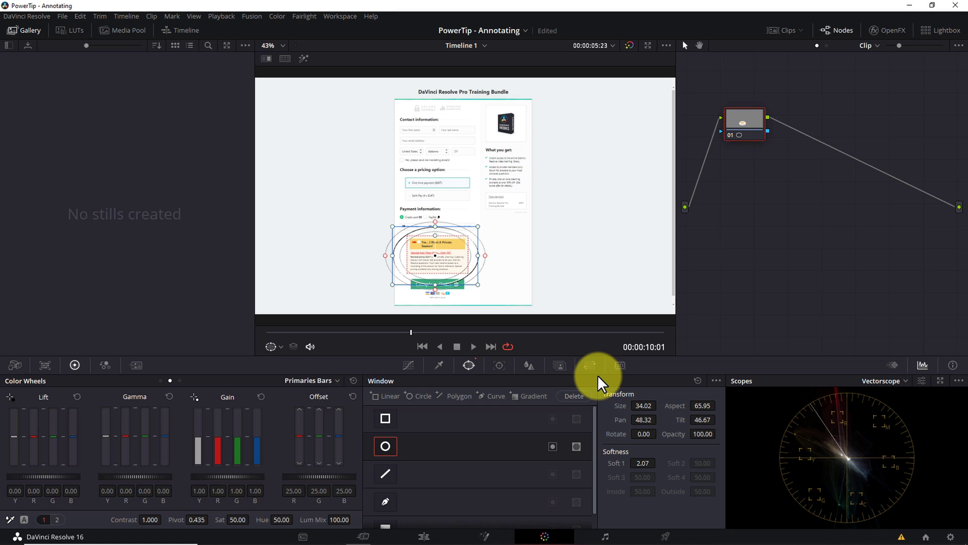
Invert the oval window and lower Gain to 0.69 and Gamma to -0.20 to darken the surround.
click(553, 446)
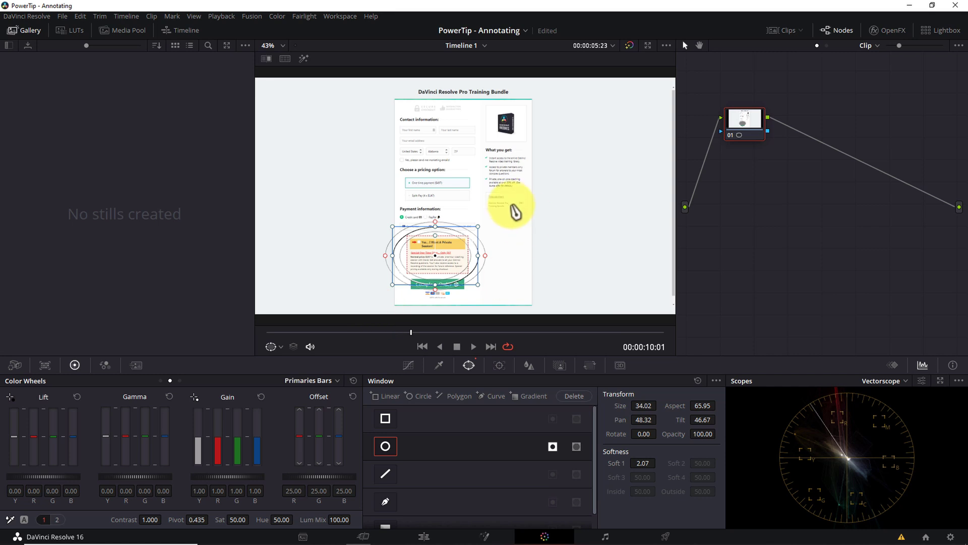
drag(252, 477, 138, 492)
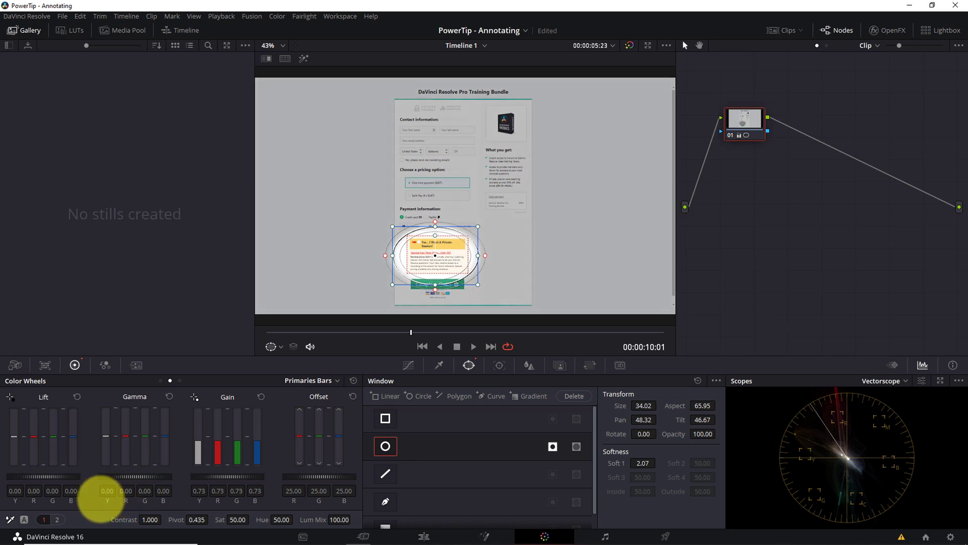
drag(234, 480, 209, 476)
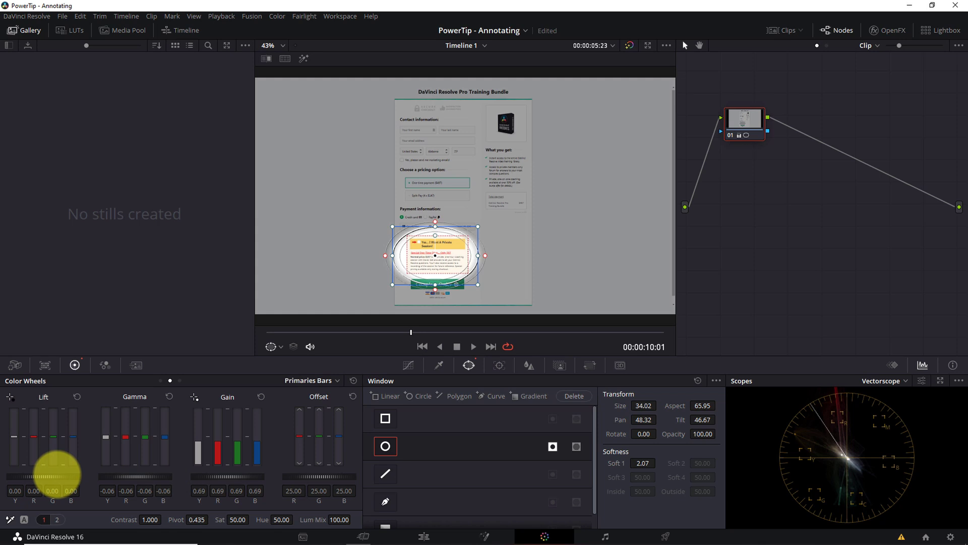
drag(145, 476, 85, 476)
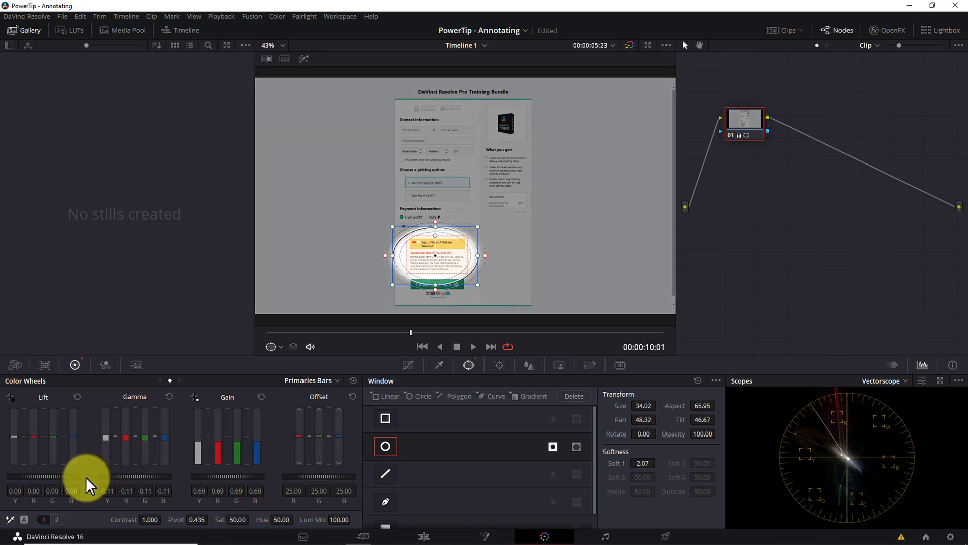
drag(156, 477, 108, 477)
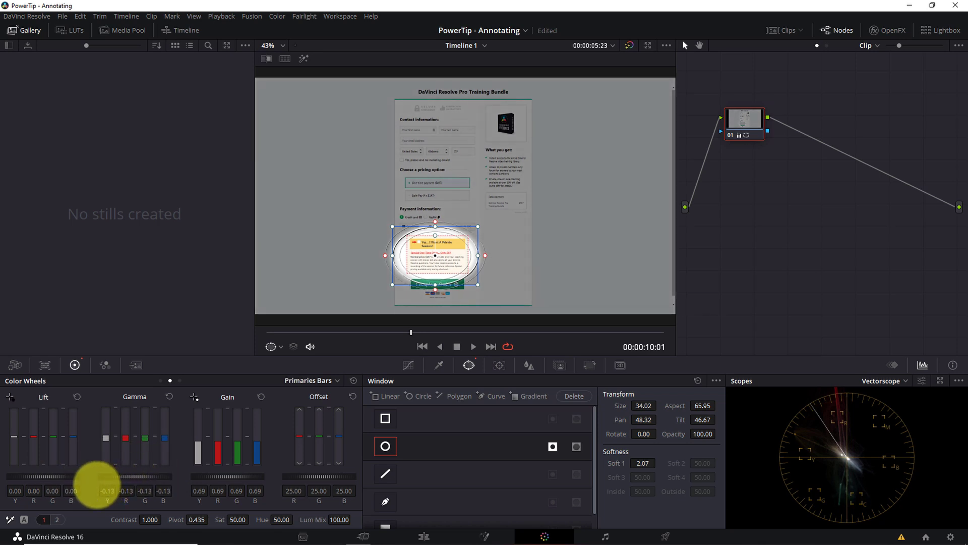
drag(134, 479, 82, 478)
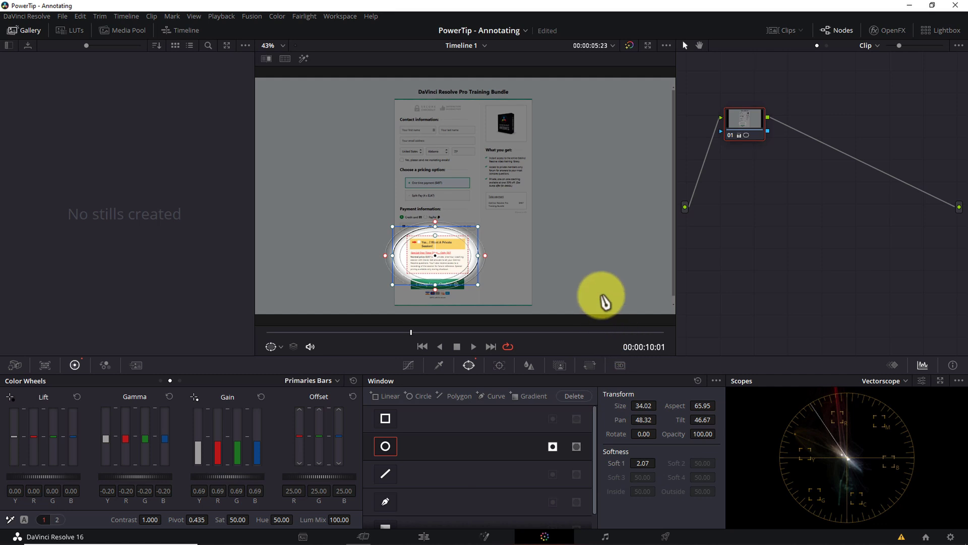
Set the oval window's Soft 1 edge softness to 0.50 and check the spotlight full screen.
key(ctrl+f)
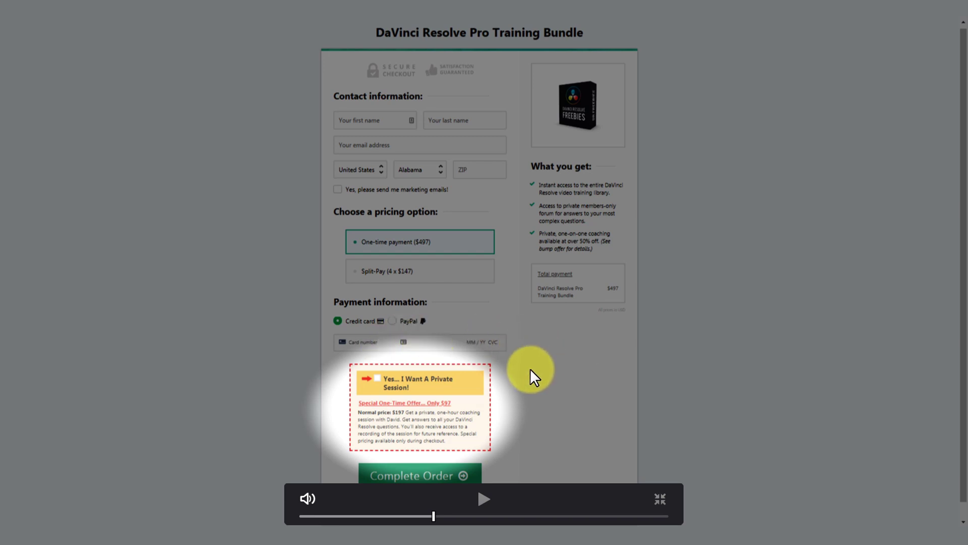
key(Escape)
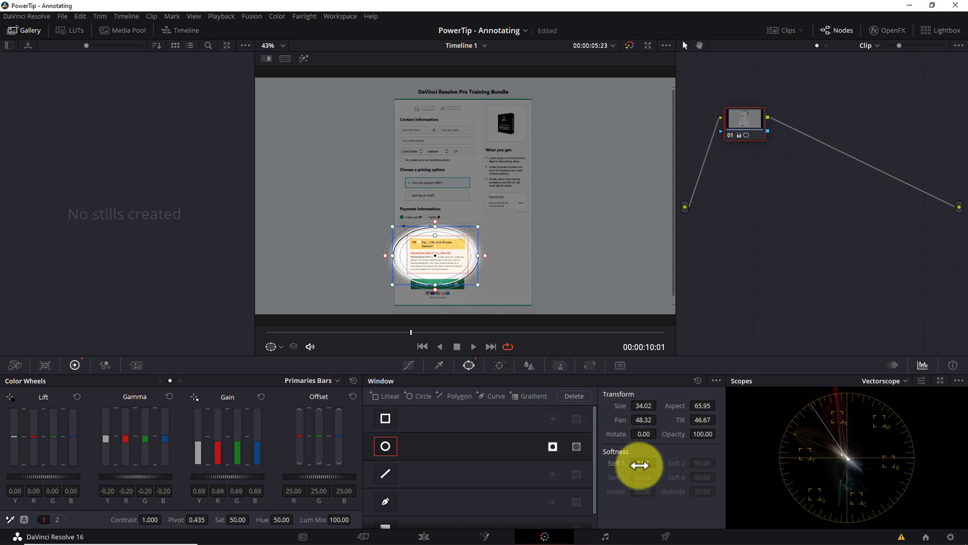
click(639, 465)
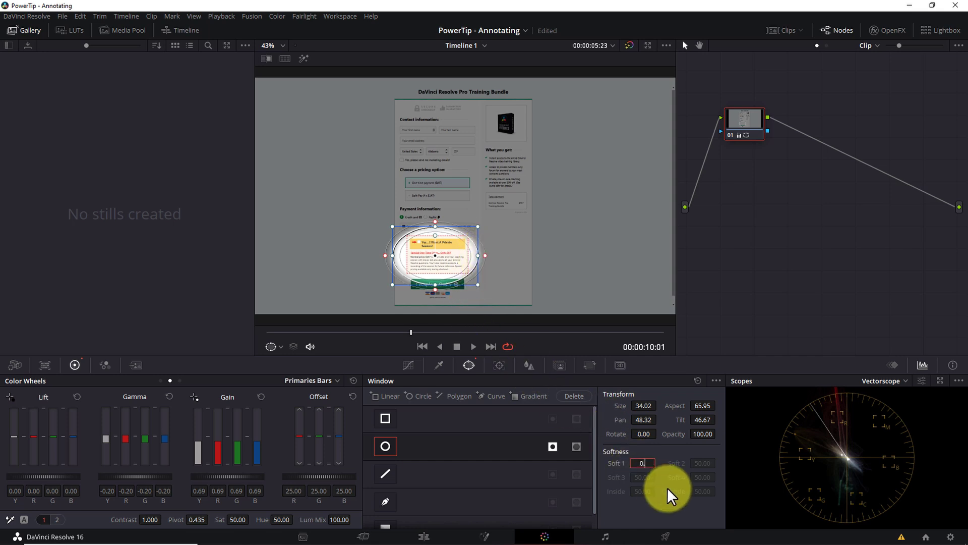
key(Return)
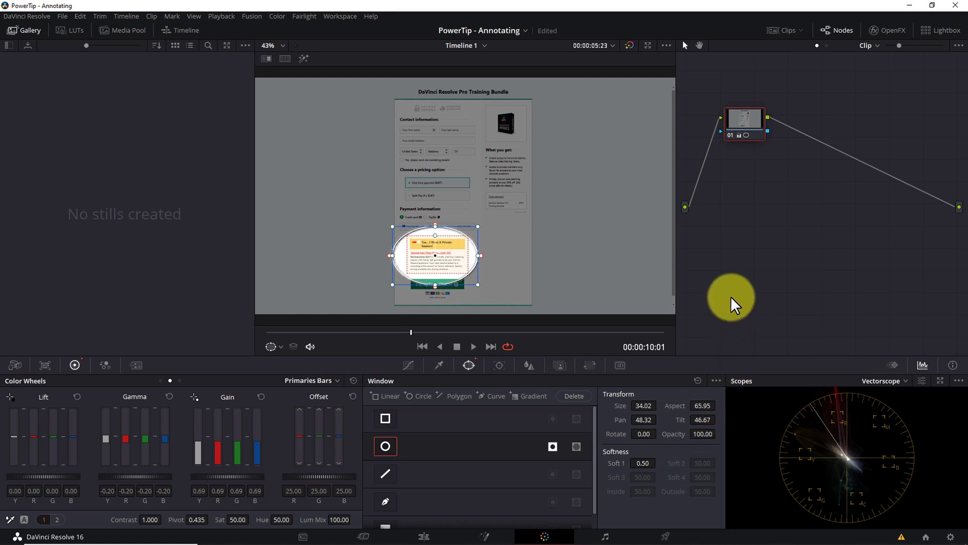
key(p)
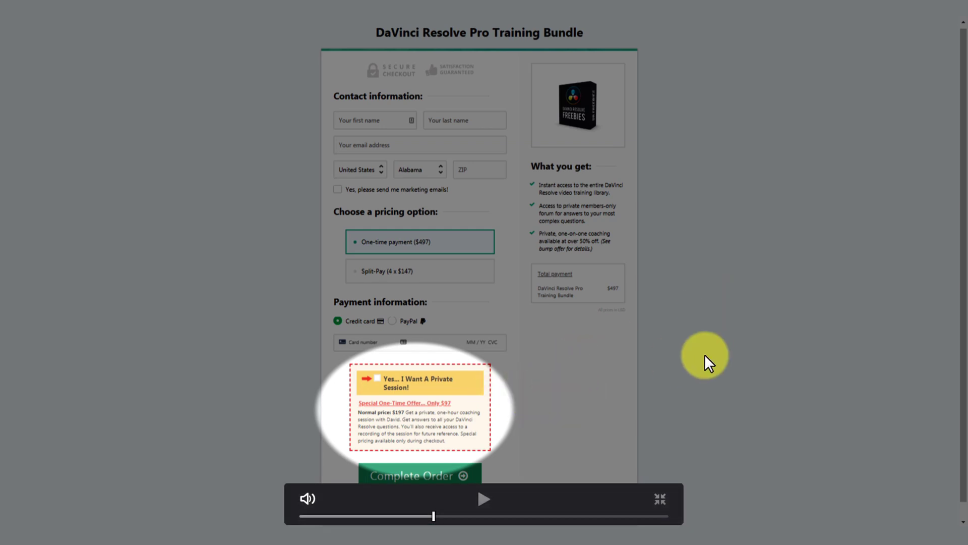
key(p)
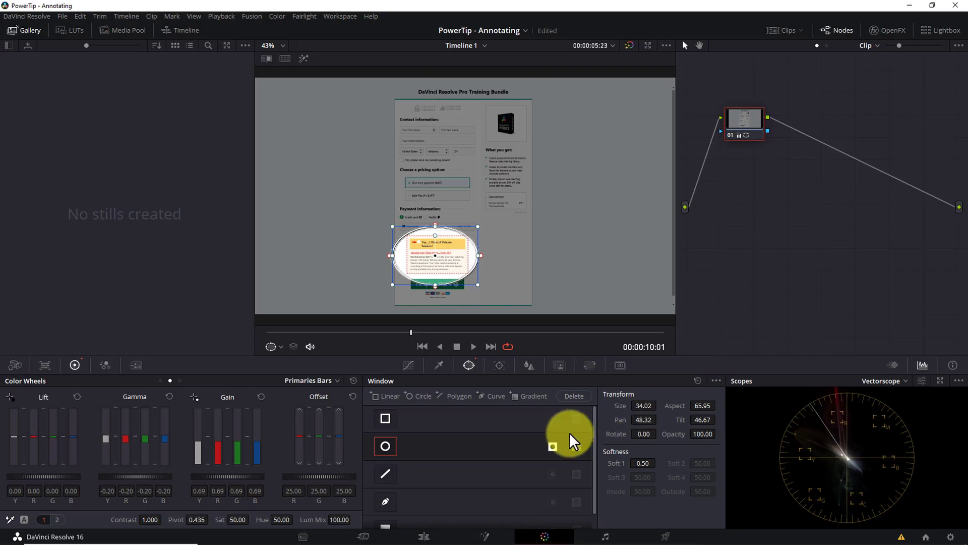
Back on the Edit page, give the second adjustment clip a fade-in and fade-out and preview it.
click(437, 536)
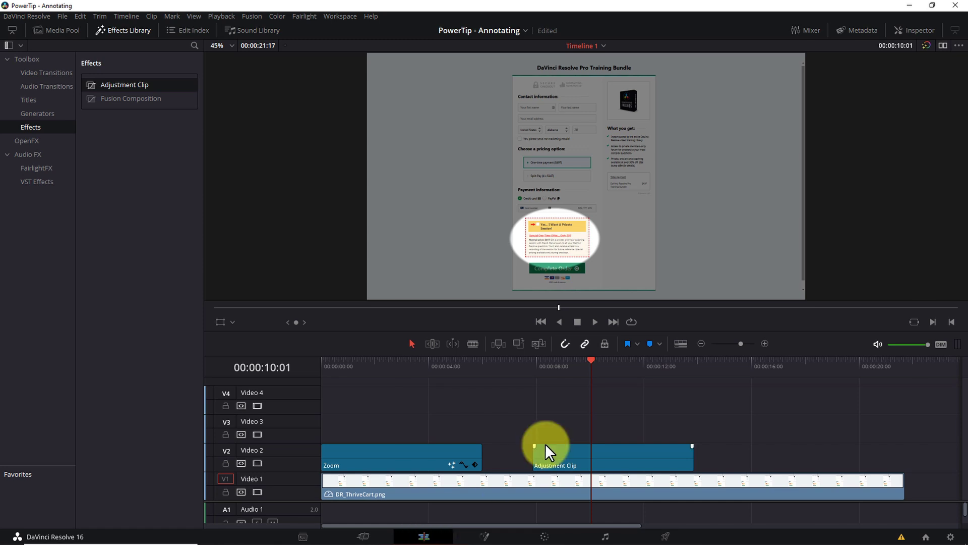
drag(531, 443, 544, 447)
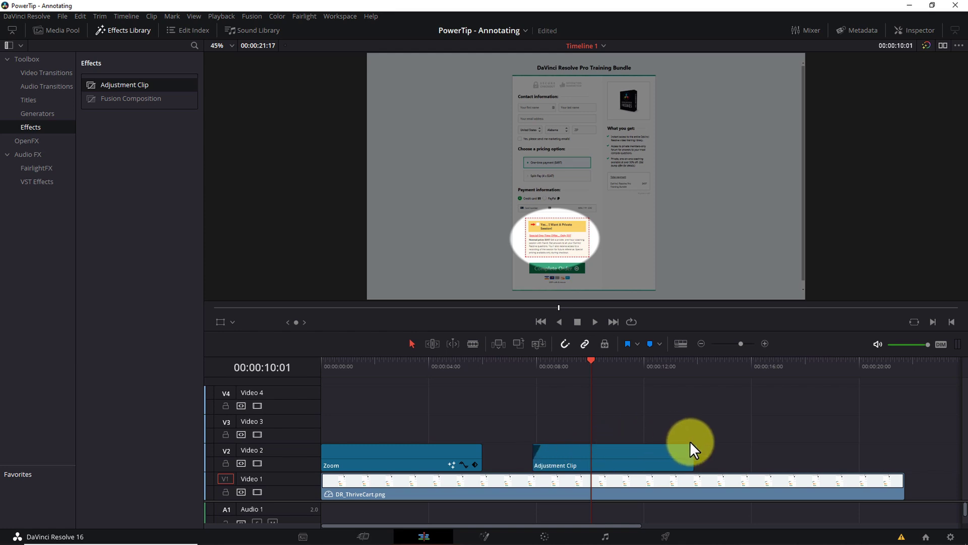
drag(692, 445, 683, 446)
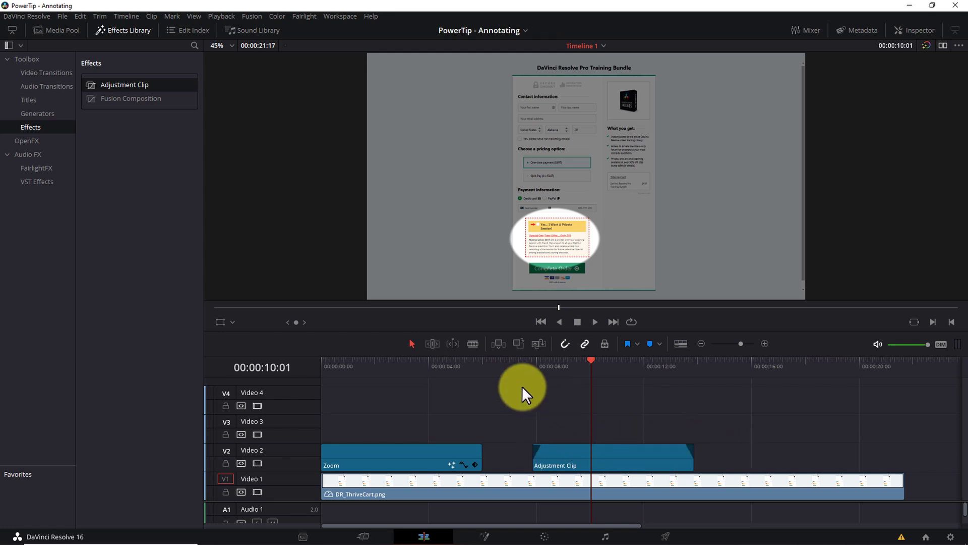
click(524, 363)
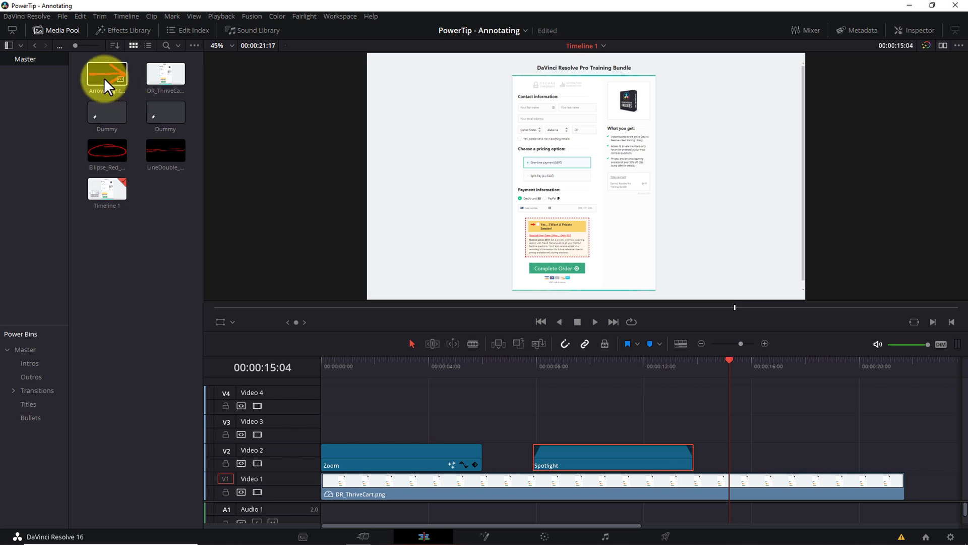
Place the red Arrow_Right PNG on Video 2 right after the Spotlight clip.
drag(101, 77, 730, 460)
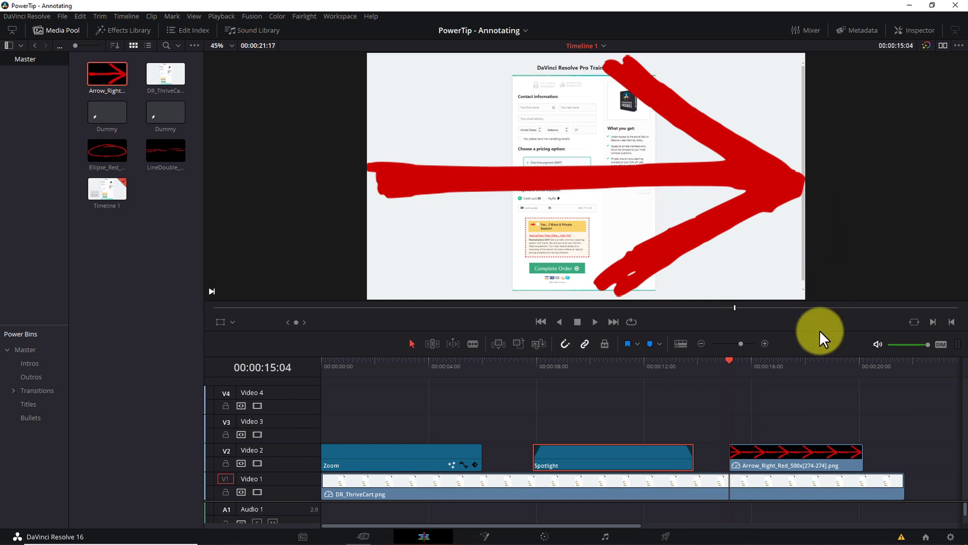
click(801, 460)
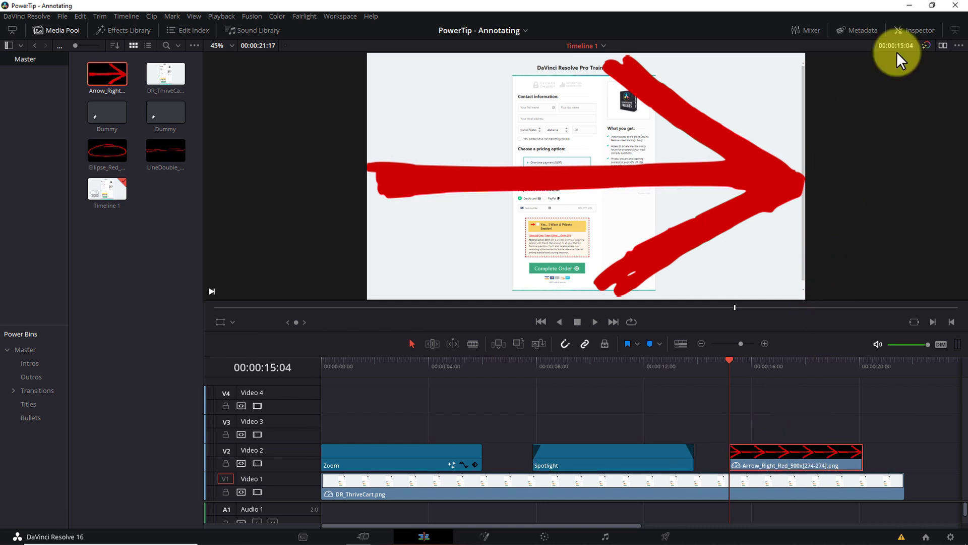
click(913, 26)
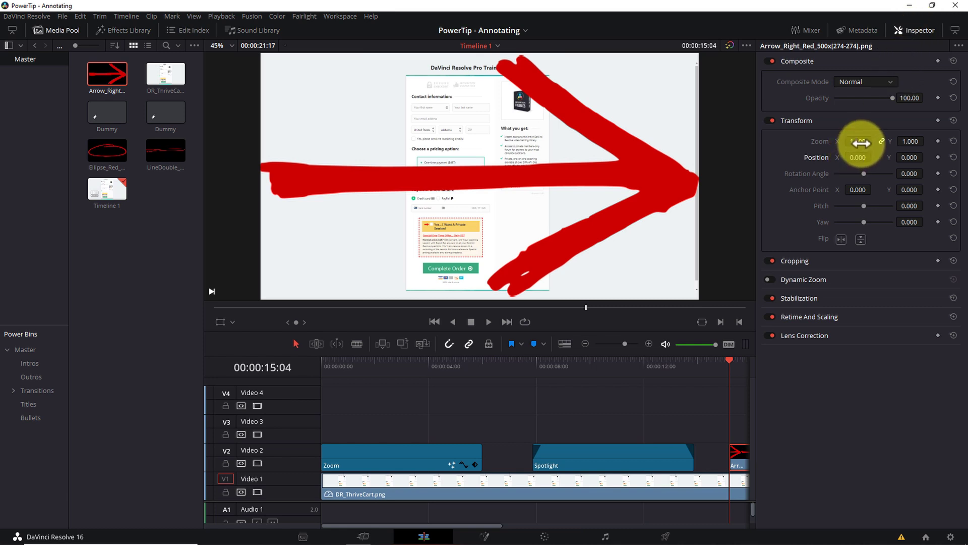
Scale the arrow to Zoom 0.100 and set its Rotation Angle to -30.
drag(861, 142, 816, 150)
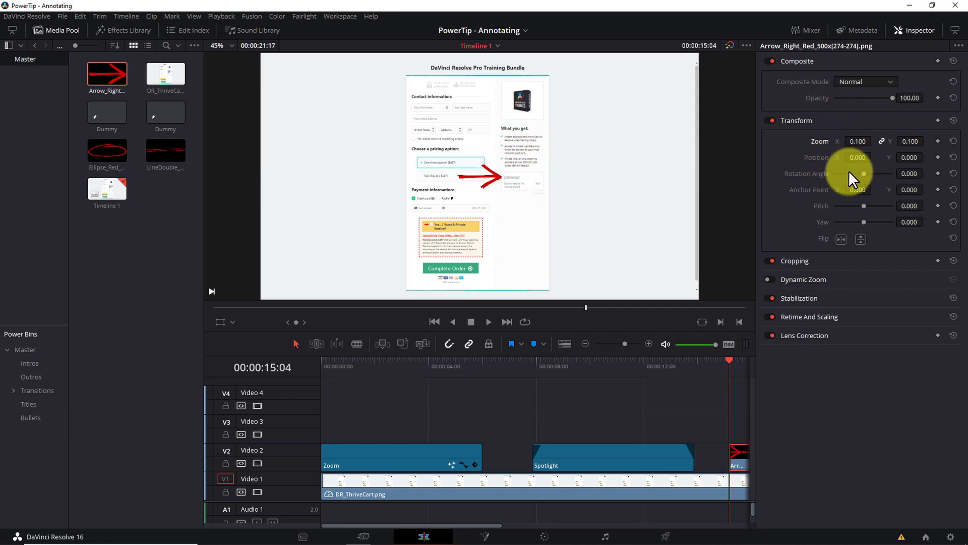
click(863, 173)
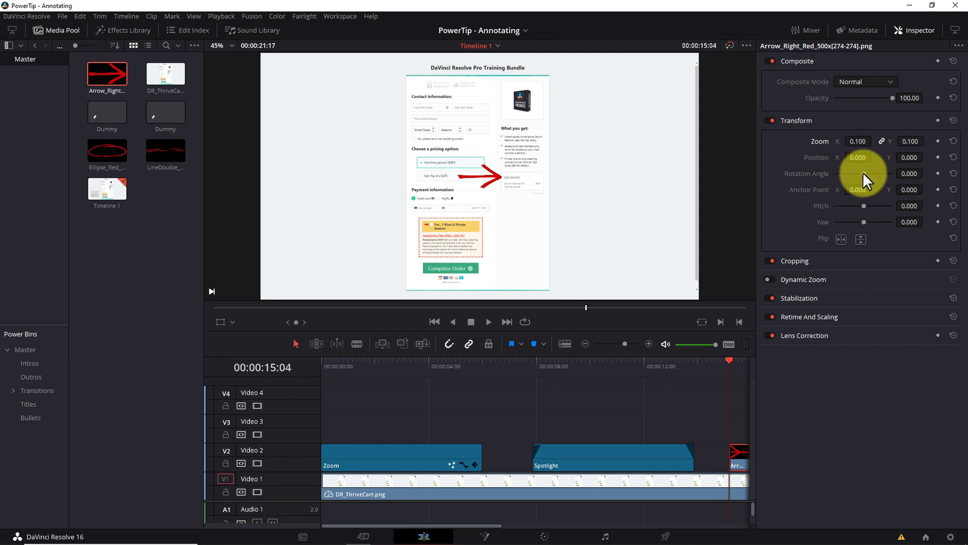
drag(863, 173, 860, 171)
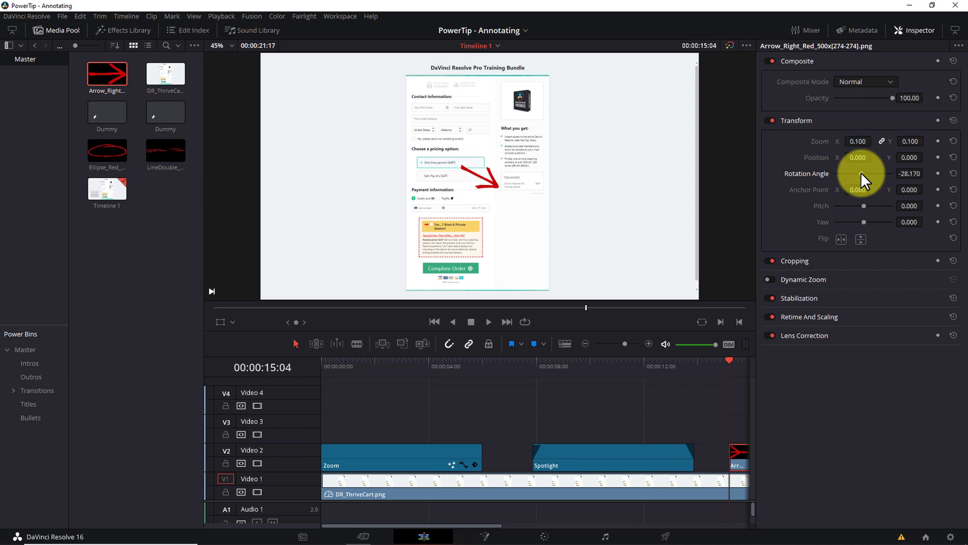
click(908, 174)
text(-30)
key(Return)
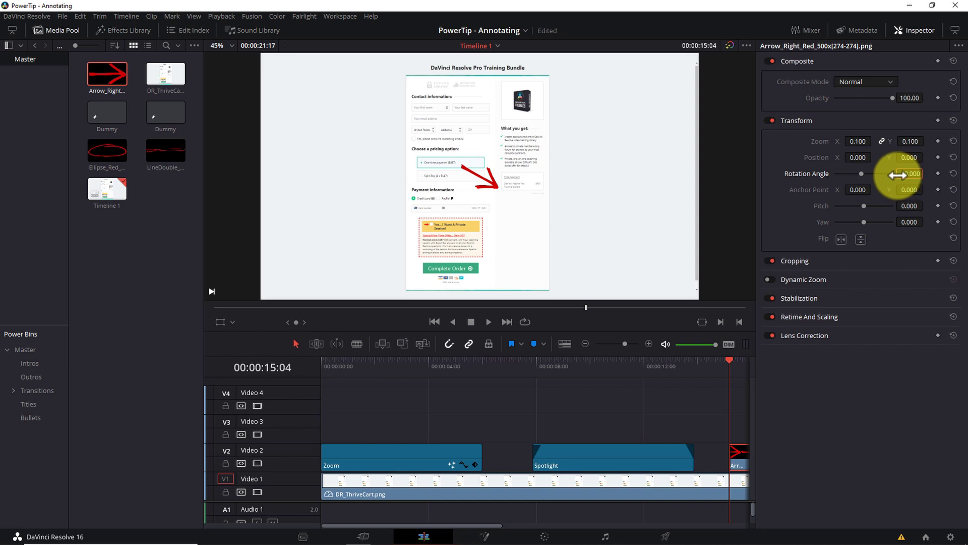
click(860, 157)
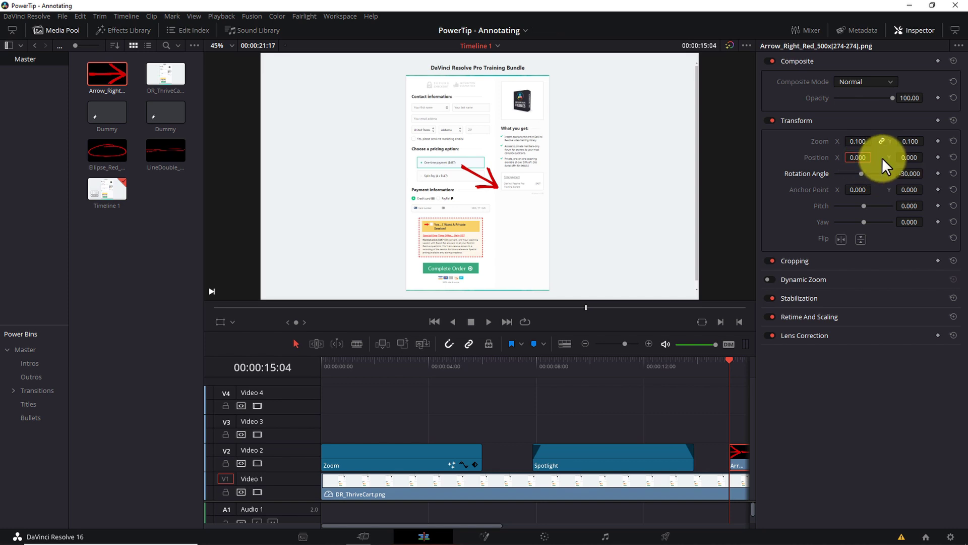
Place the red arrow at Position Y 223, X -3, then begin fading the arrow clip in.
drag(912, 157, 935, 155)
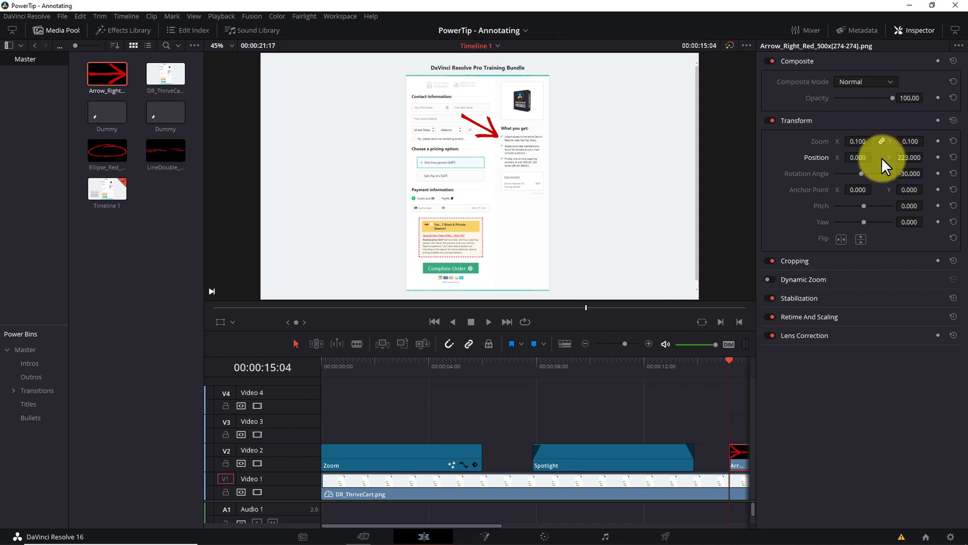
drag(864, 156, 861, 157)
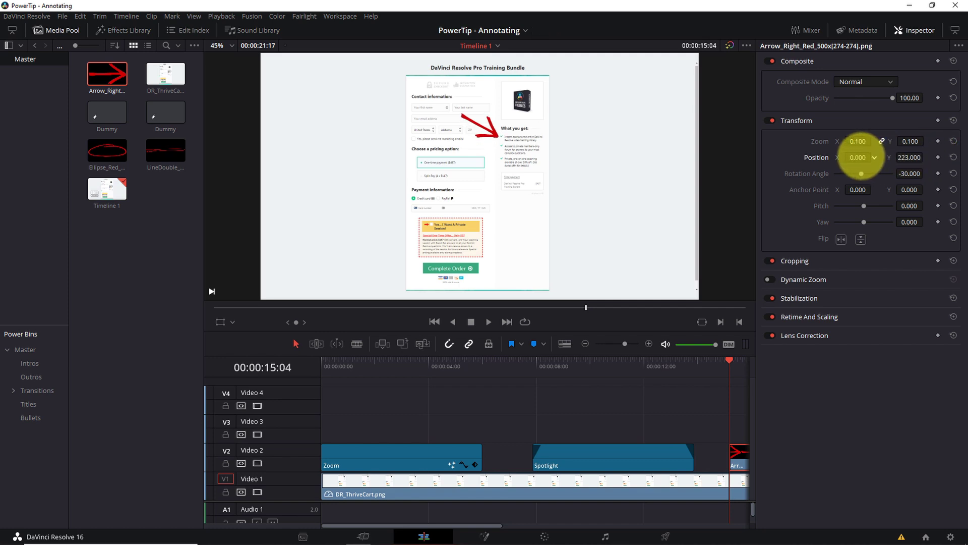
drag(861, 157, 855, 157)
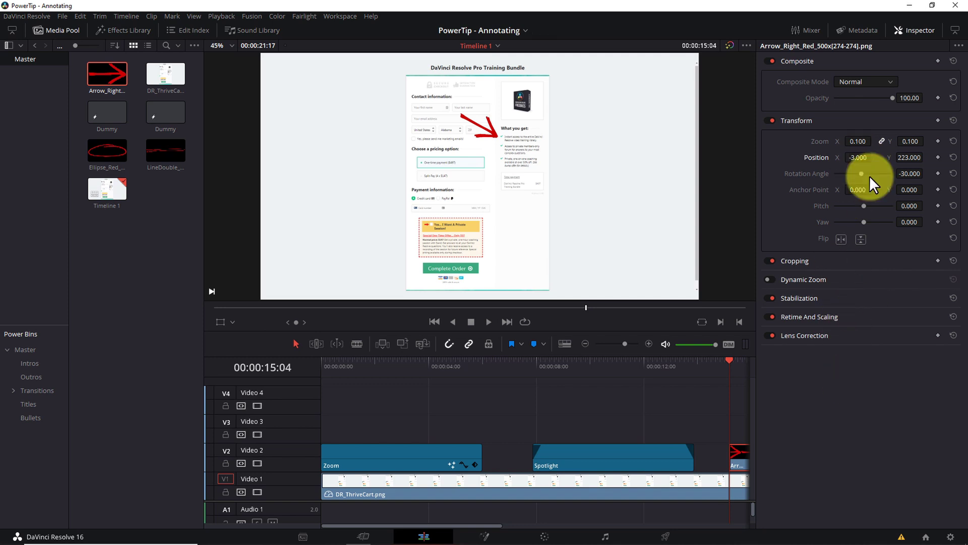
click(909, 29)
drag(730, 446, 736, 443)
Drag the arrow clip's fade-out handle so the arrow fades out.
drag(861, 443, 849, 447)
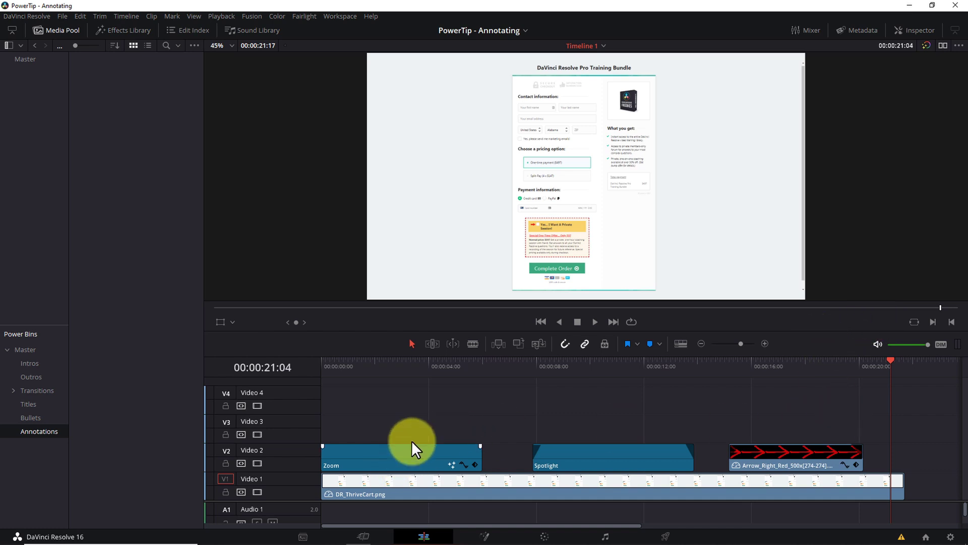
Save the Zoom, Spotlight and Arrow_Right clips from V2 into the Annotations power bin.
drag(414, 425, 804, 461)
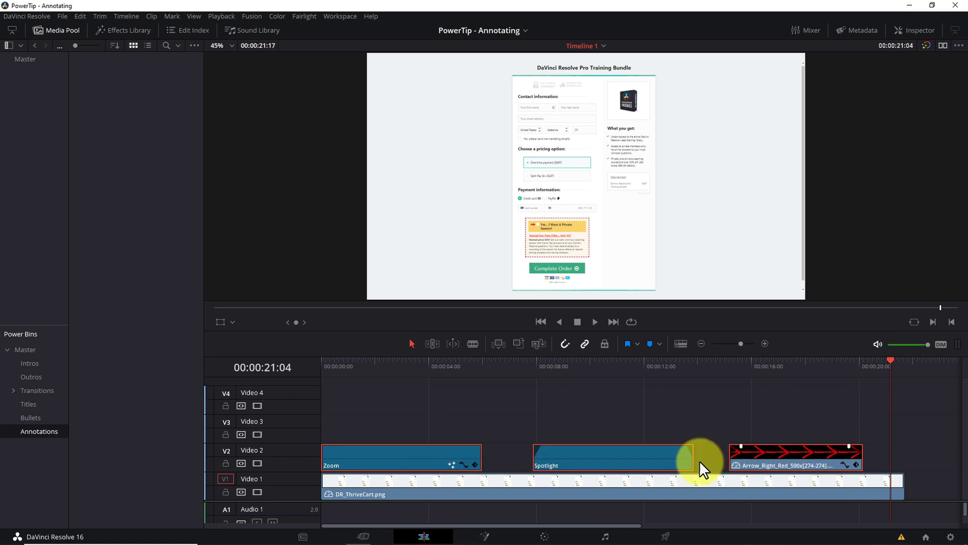
drag(413, 455, 42, 434)
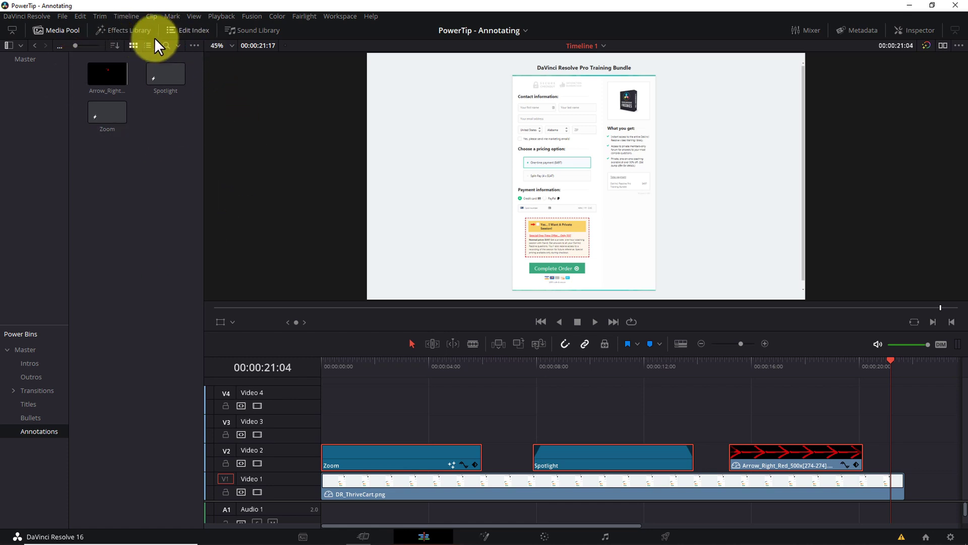
click(105, 126)
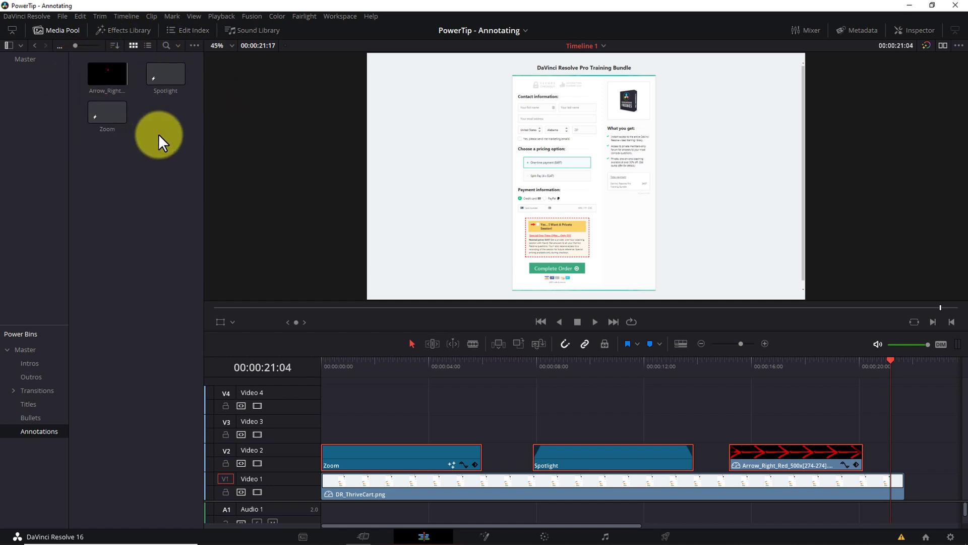